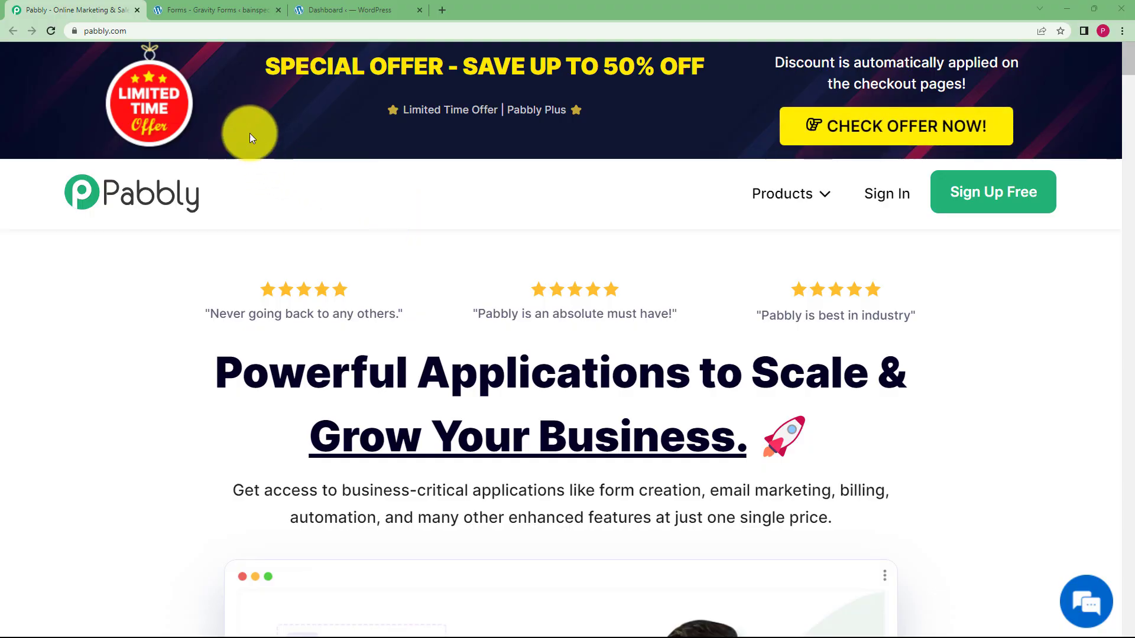
# Glance over the Gravity Forms editor and WordPress dashboard tabs, ending on the Pabbly homepage.
pyautogui.click(248, 7)
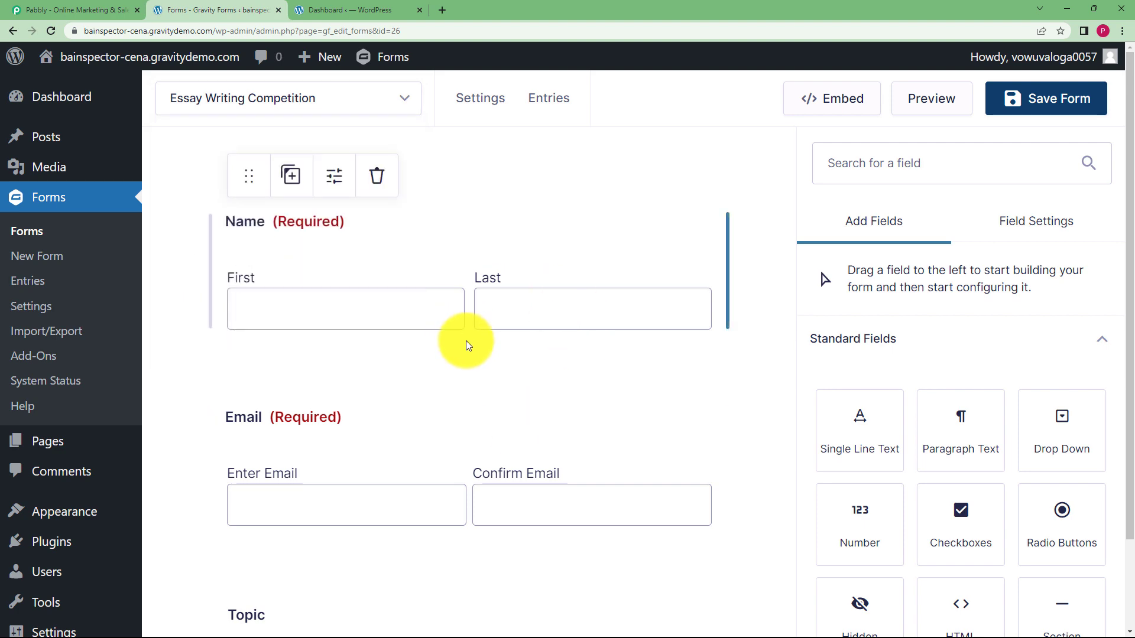
pyautogui.click(328, 10)
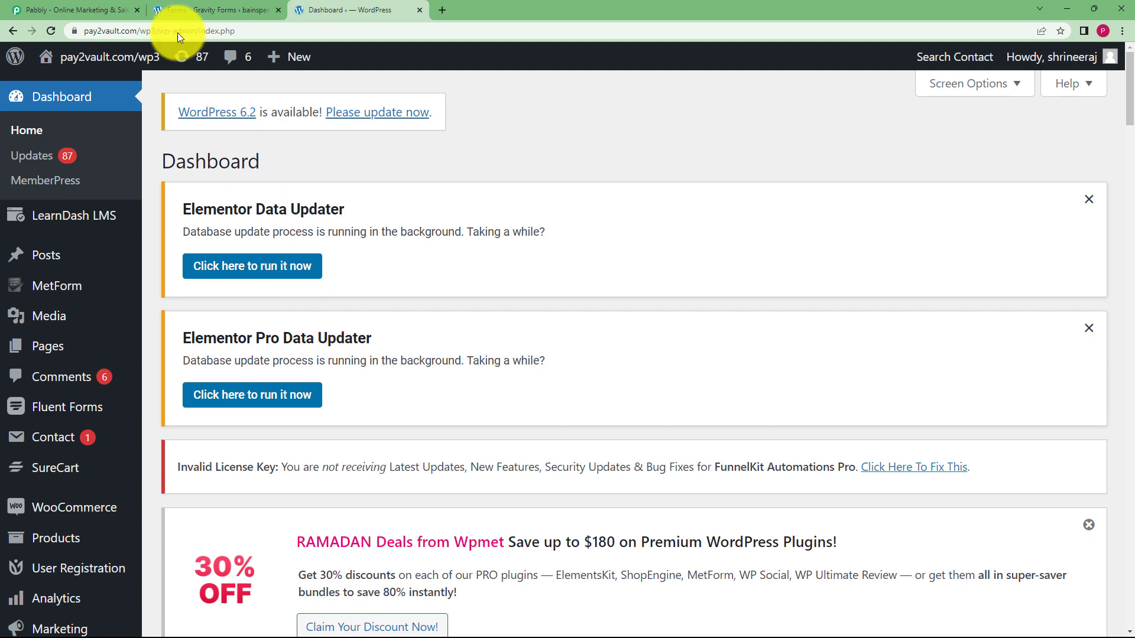
pyautogui.click(178, 7)
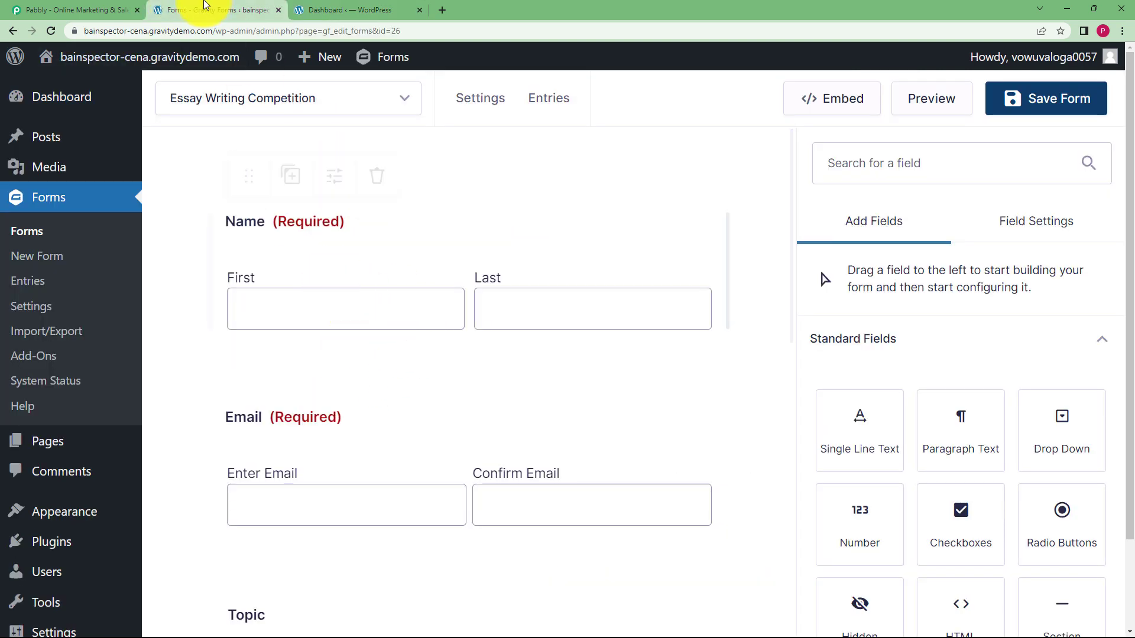
pyautogui.click(126, 5)
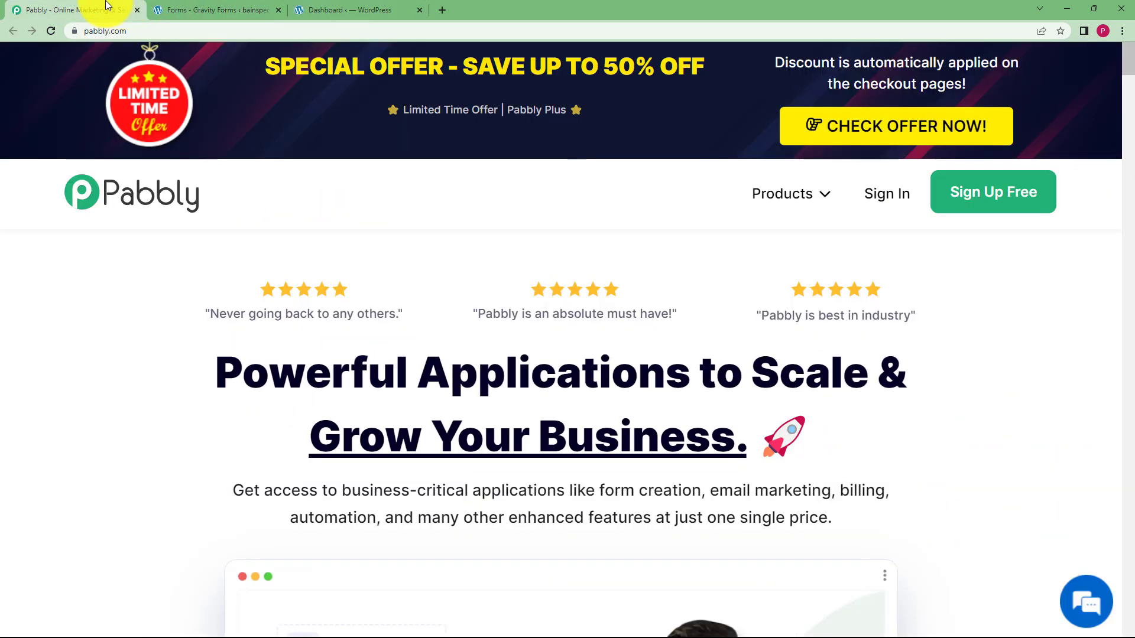
pyautogui.click(232, 7)
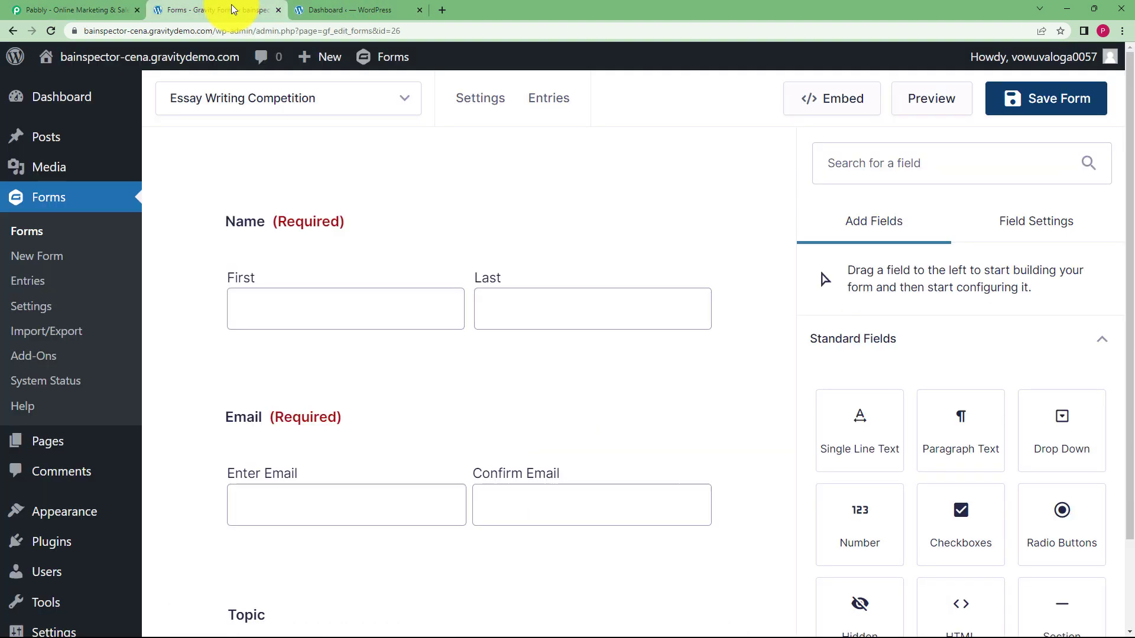
pyautogui.click(94, 6)
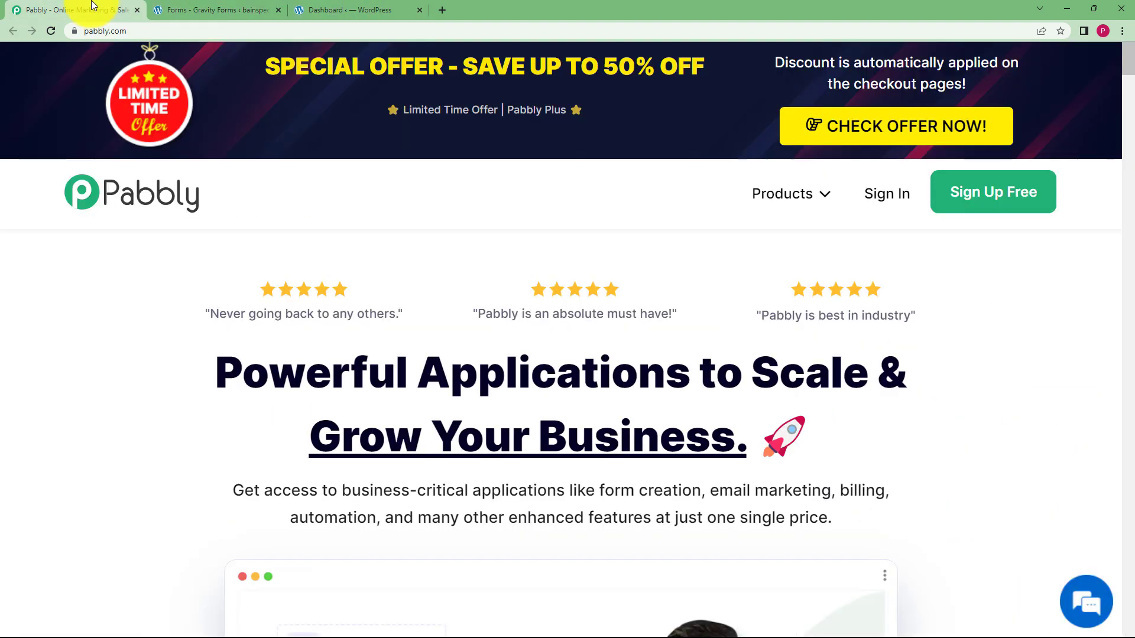
# Sign into Pabbly with a Google account and open the Pabbly Connect dashboard.
pyautogui.click(879, 201)
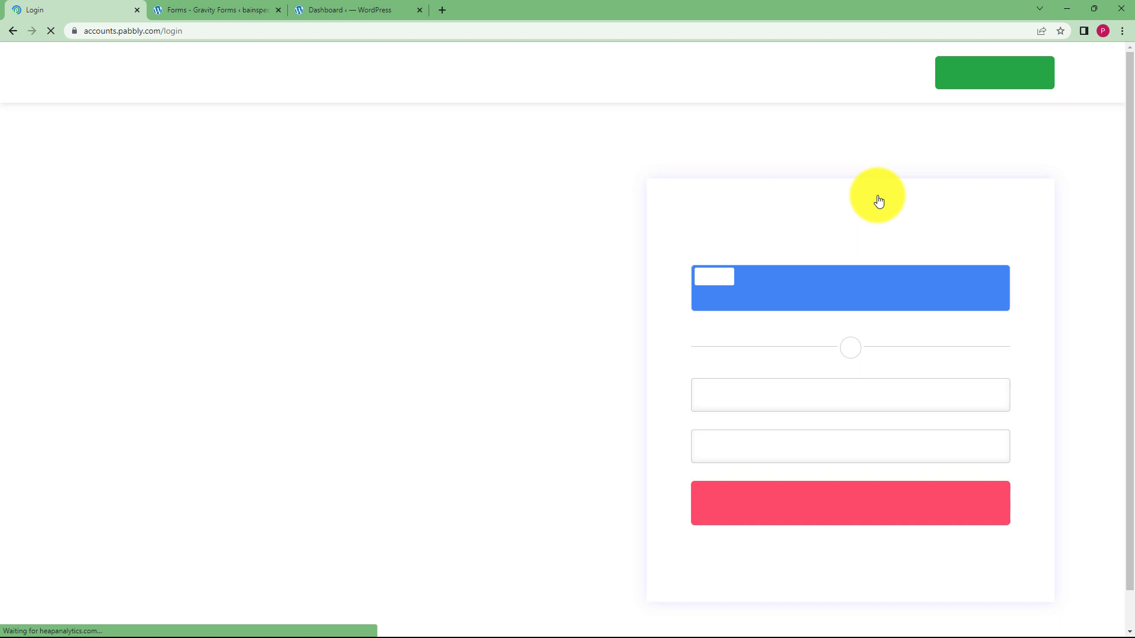
pyautogui.click(845, 302)
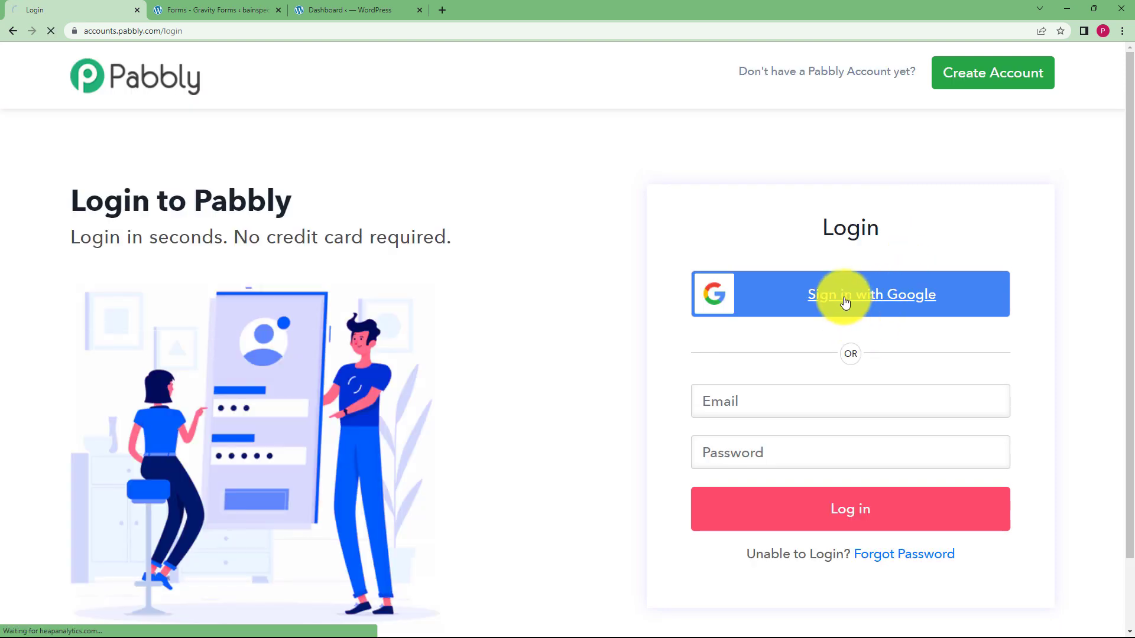
pyautogui.click(459, 317)
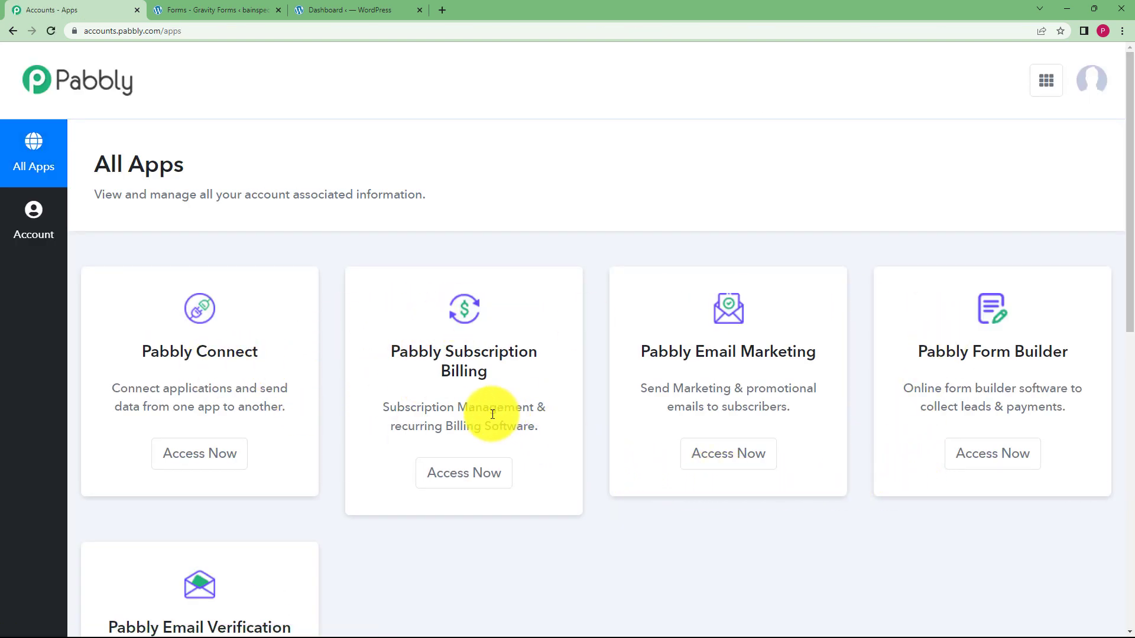
pyautogui.moveTo(144, 352); pyautogui.dragTo(297, 361)
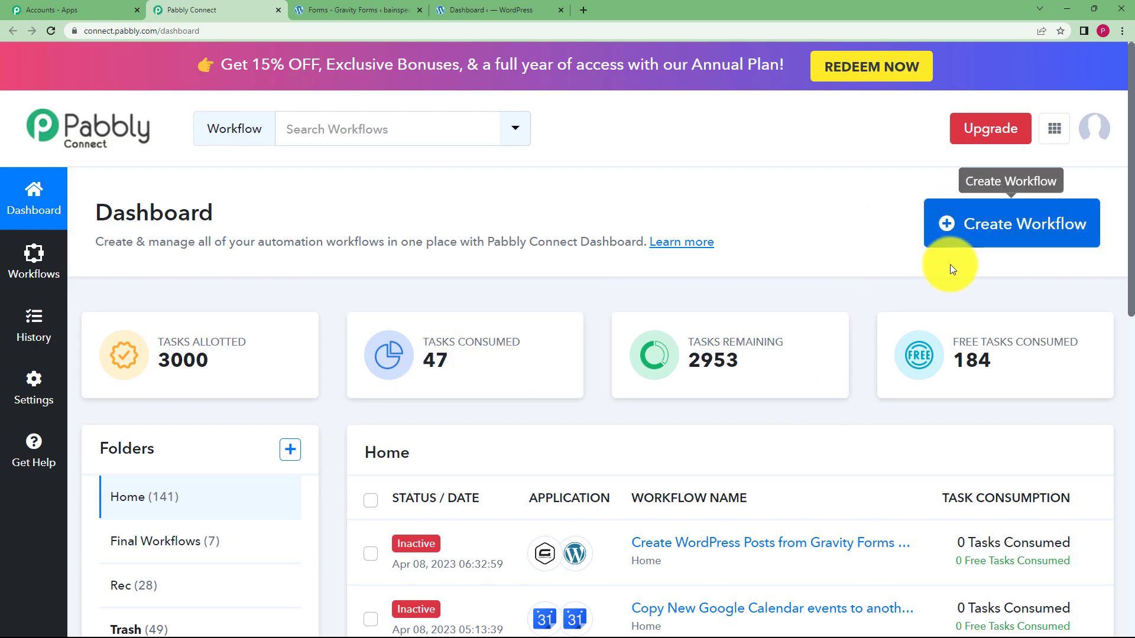
# Create a new workflow named 'Create Wordpress Posts from Gravity Forms responses'.
pyautogui.click(998, 250)
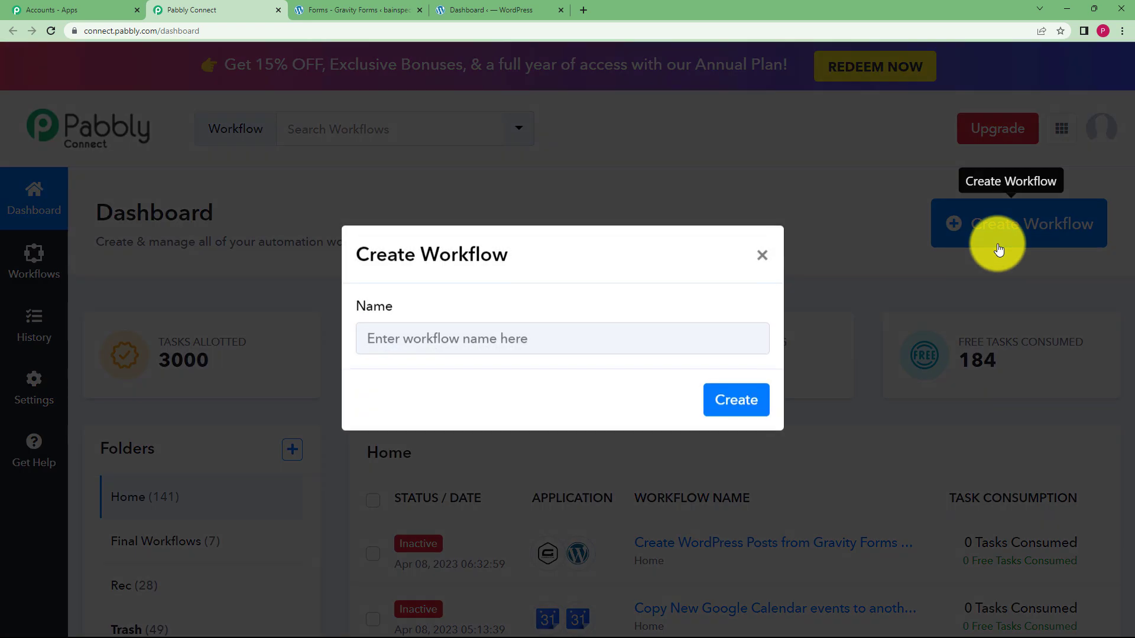
pyautogui.click(730, 349)
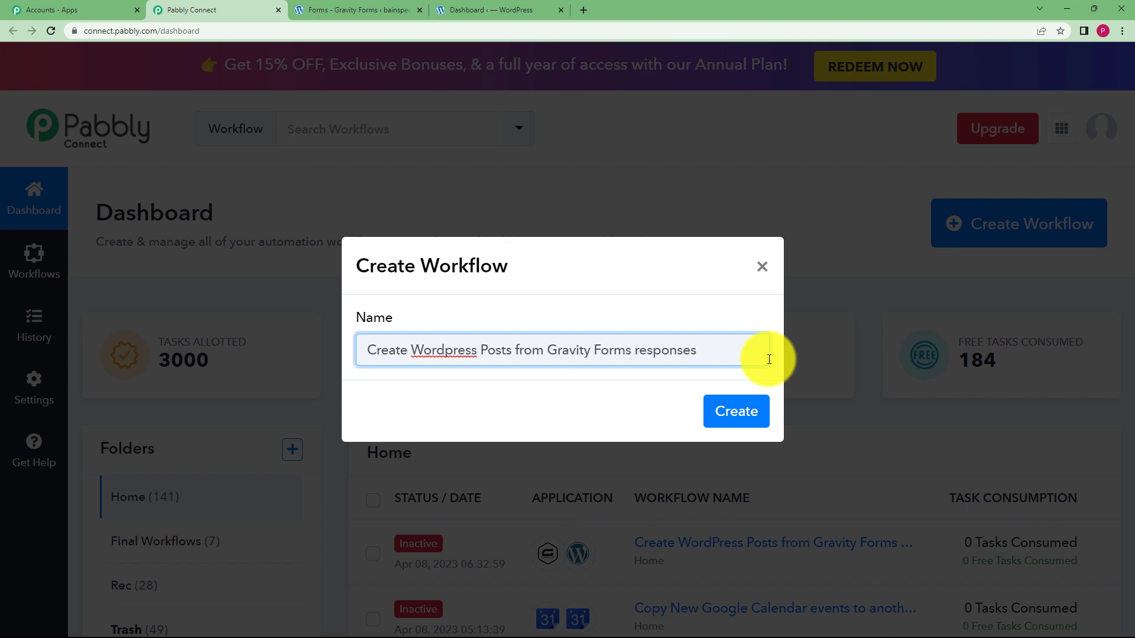
pyautogui.click(736, 412)
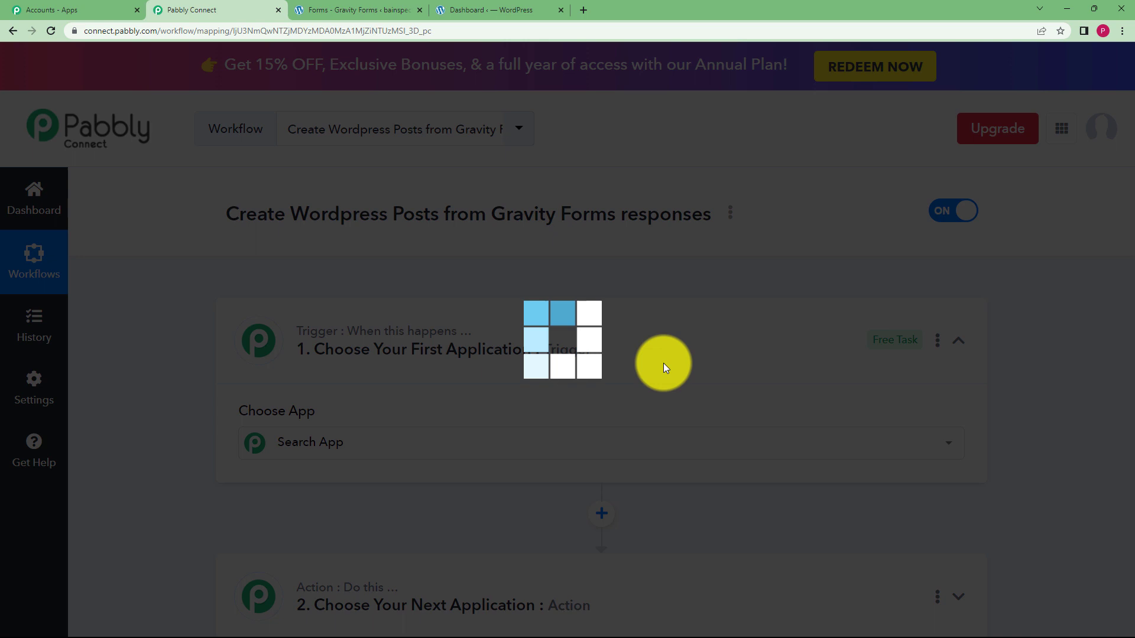
pyautogui.click(489, 354)
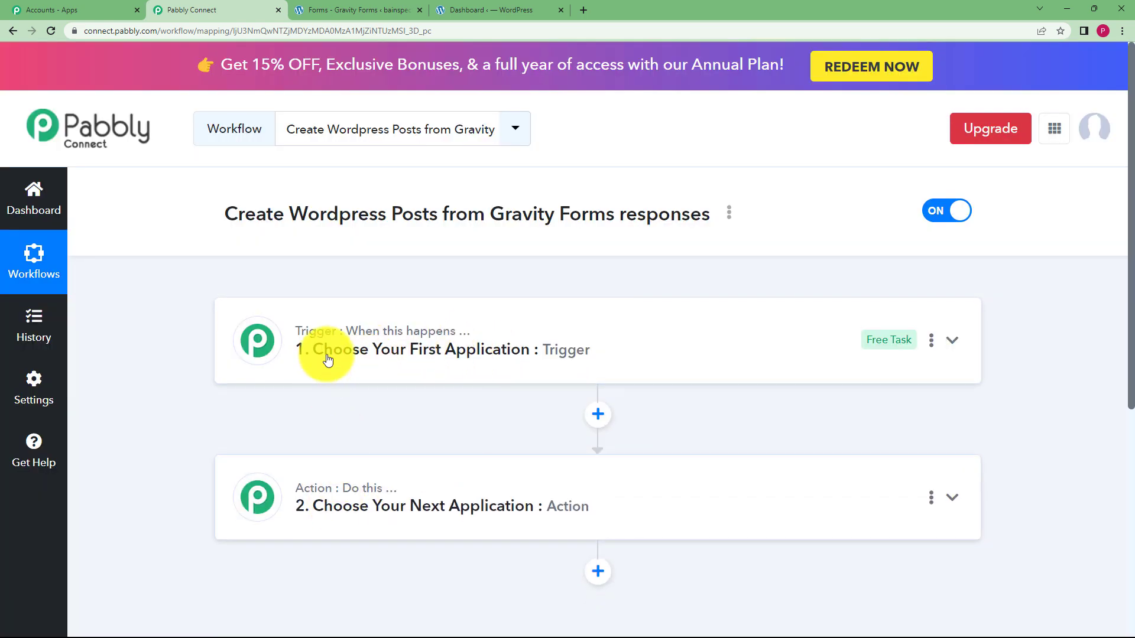
pyautogui.moveTo(320, 340)
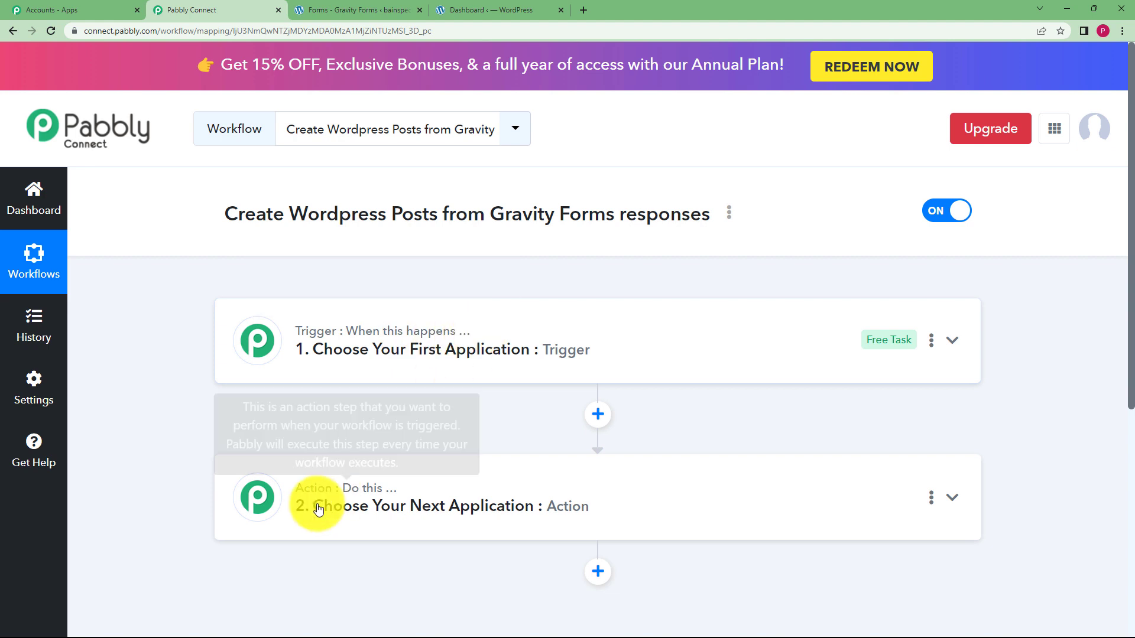
pyautogui.moveTo(377, 495)
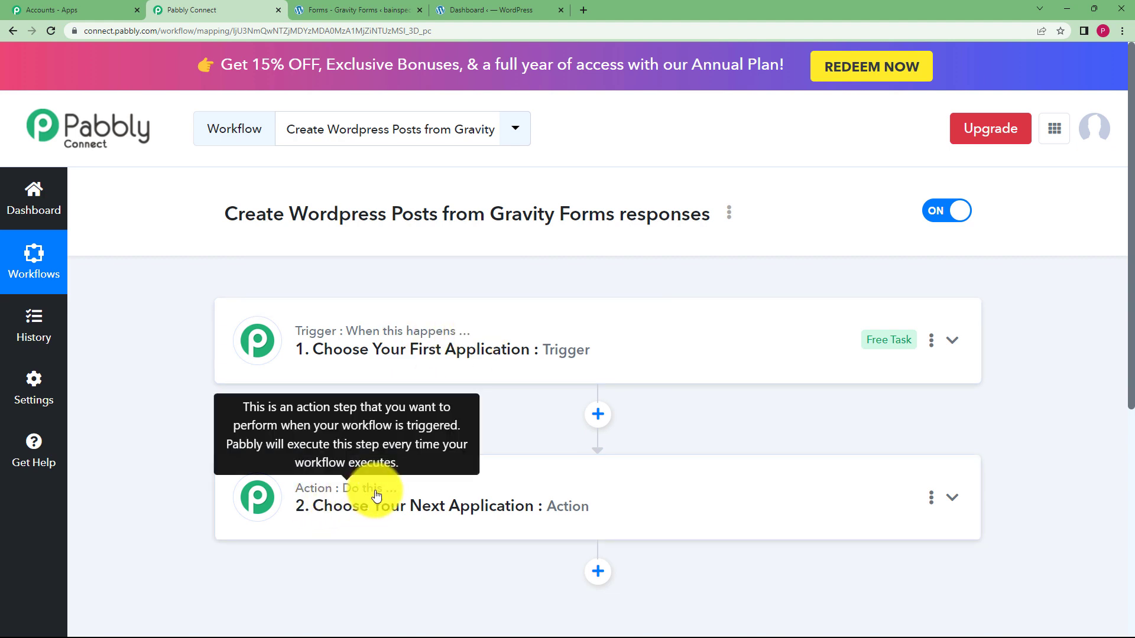
pyautogui.click(406, 352)
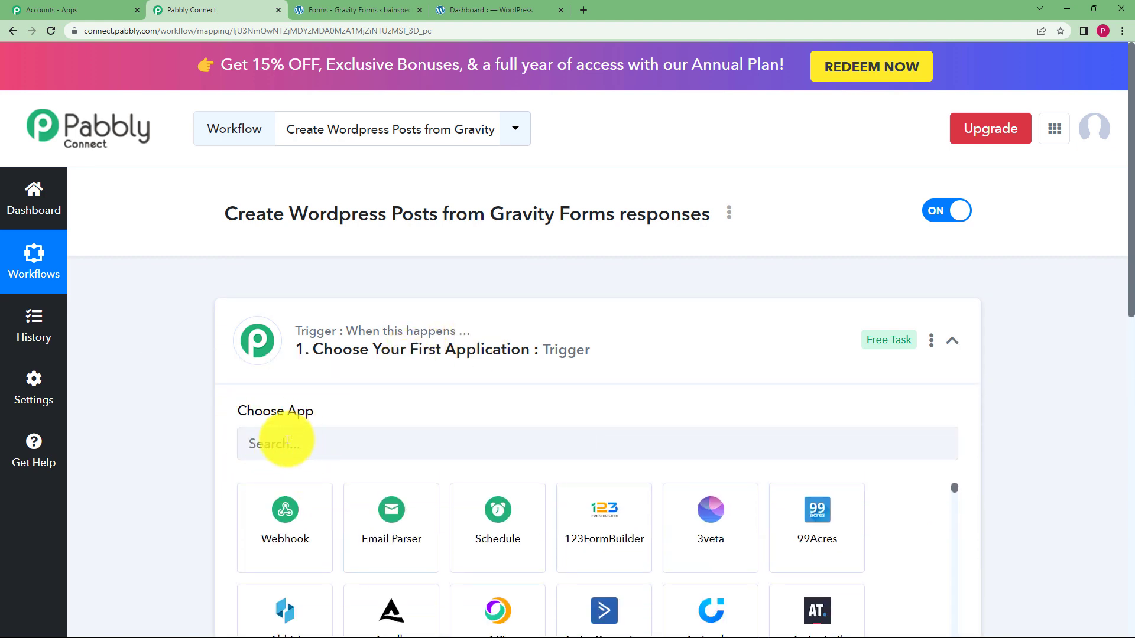
pyautogui.moveTo(298, 417)
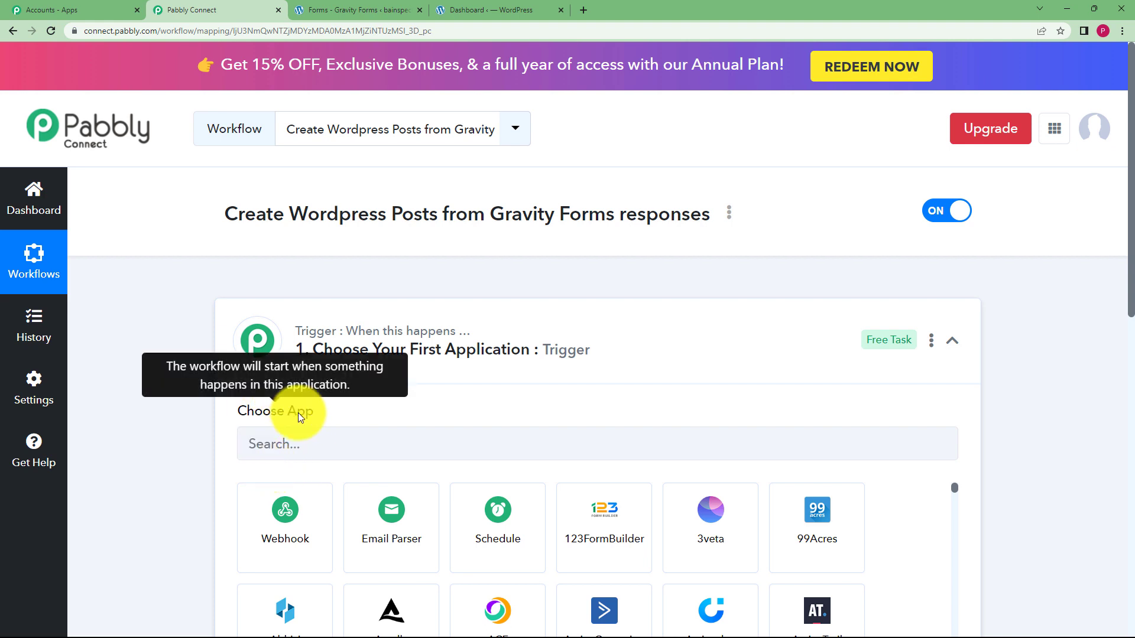
pyautogui.moveTo(304, 343)
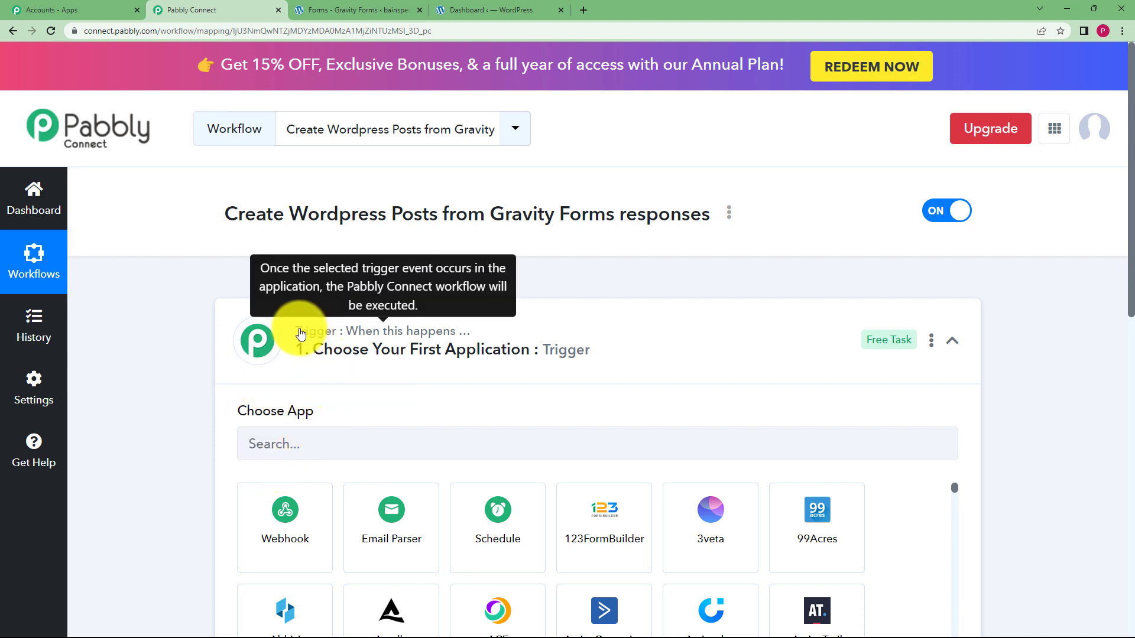
pyautogui.click(315, 349)
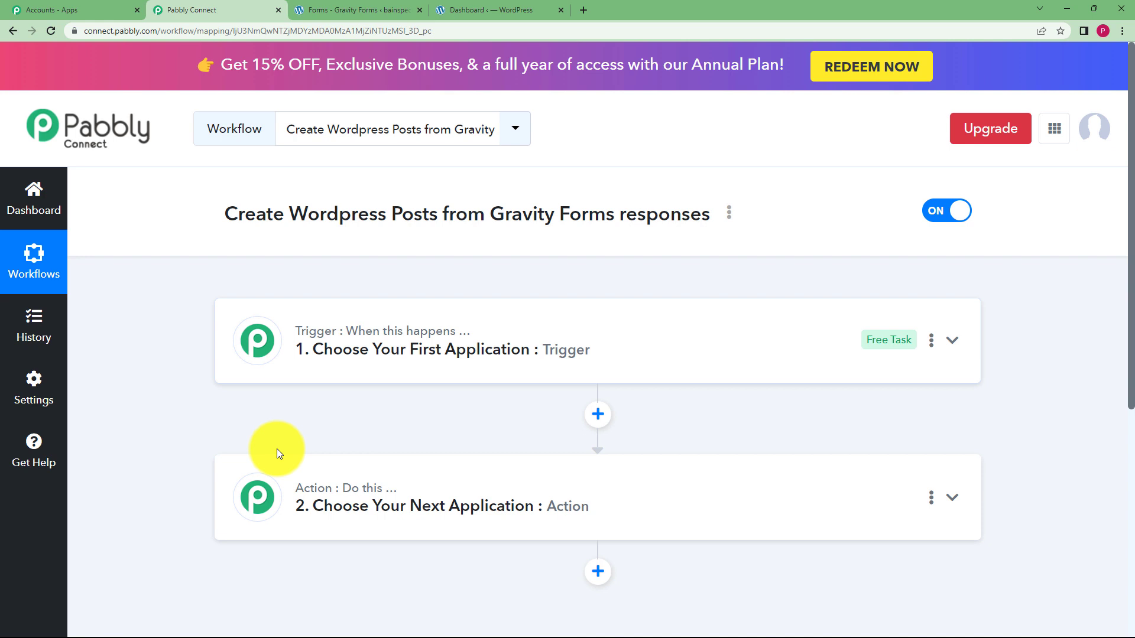
# Choose Gravity Forms as the trigger app with the New Response event.
pyautogui.click(319, 373)
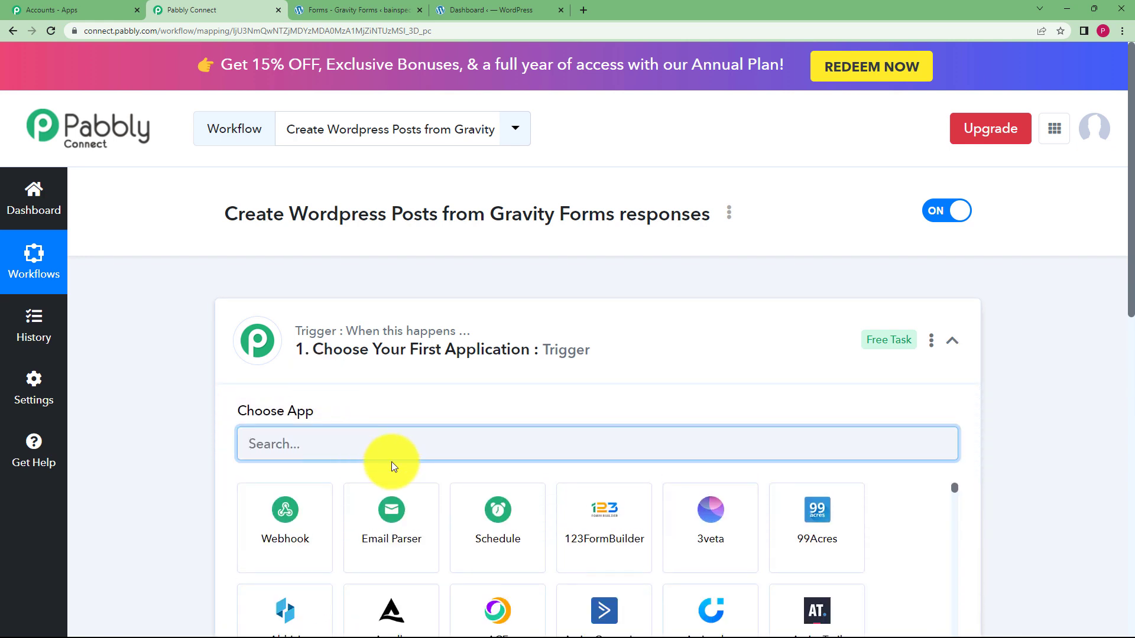
pyautogui.write('W')
pyautogui.press('BackSpace')
pyautogui.write('Gra')
pyautogui.click(397, 525)
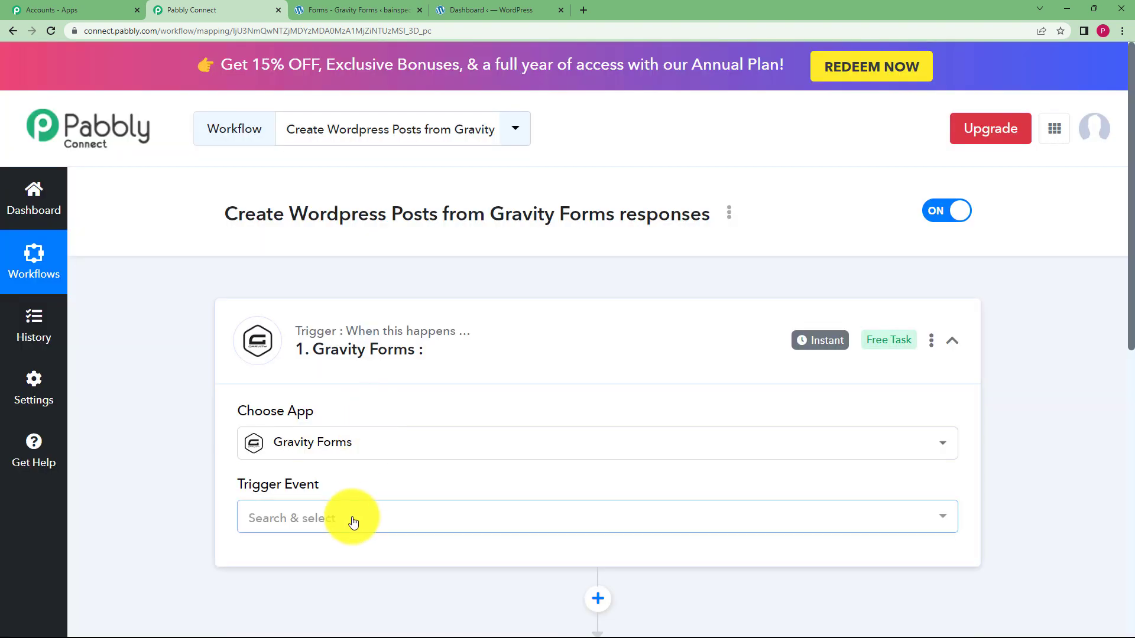
pyautogui.click(351, 519)
pyautogui.click(340, 467)
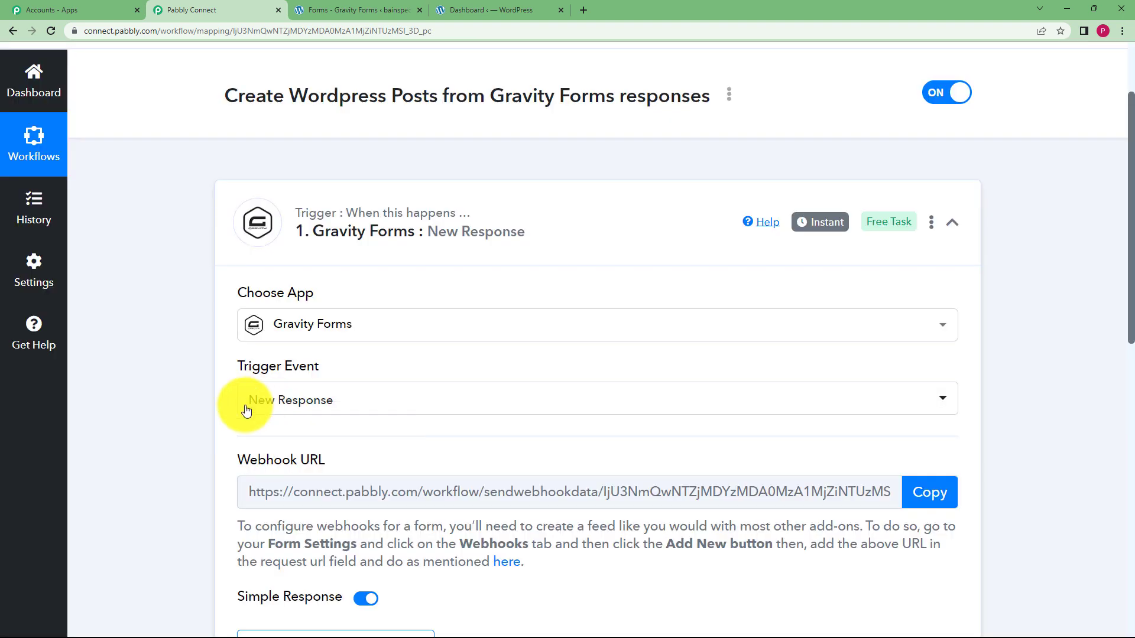
pyautogui.scroll(-7, 221, 413)
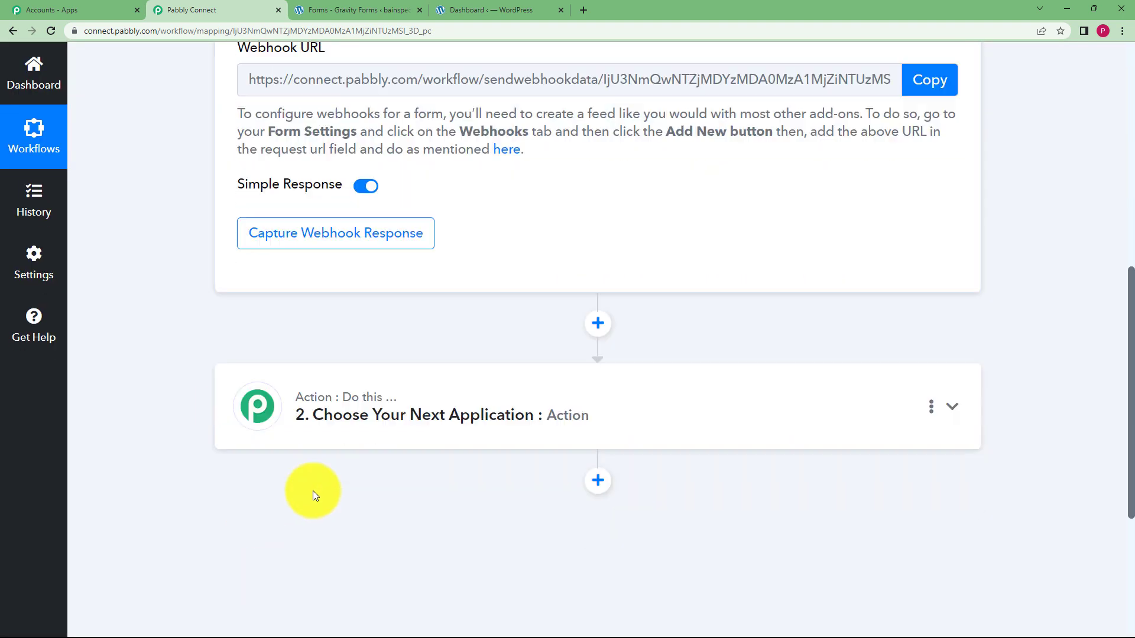
pyautogui.scroll(5, 277, 413)
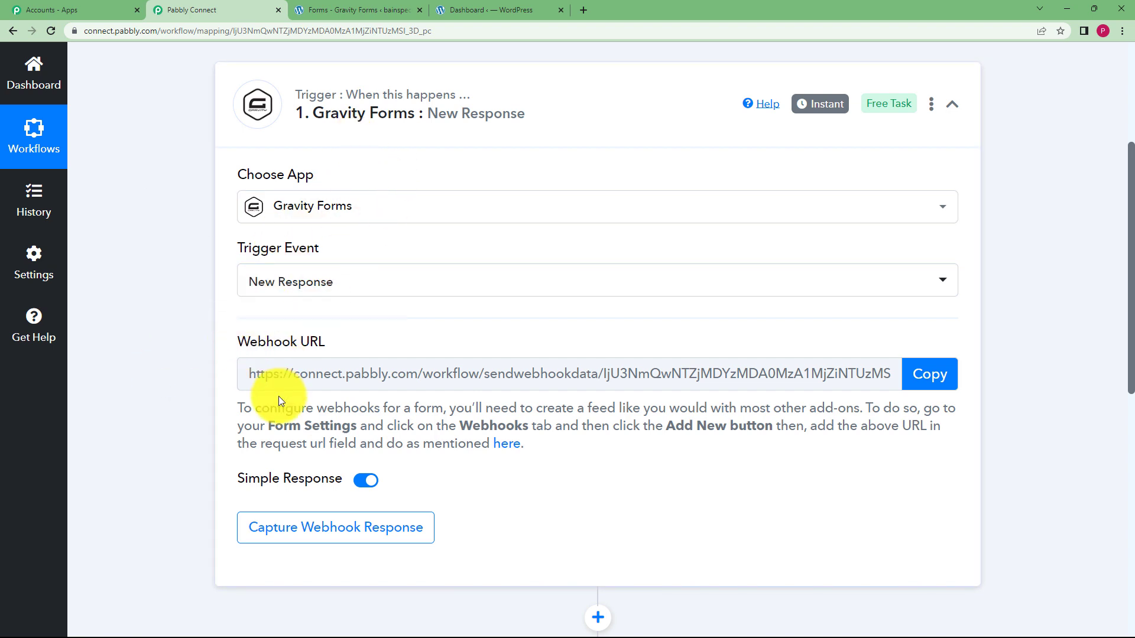
# Review the Pabbly webhook URL note, then return to Gravity Forms and close the forms list.
pyautogui.click(354, 8)
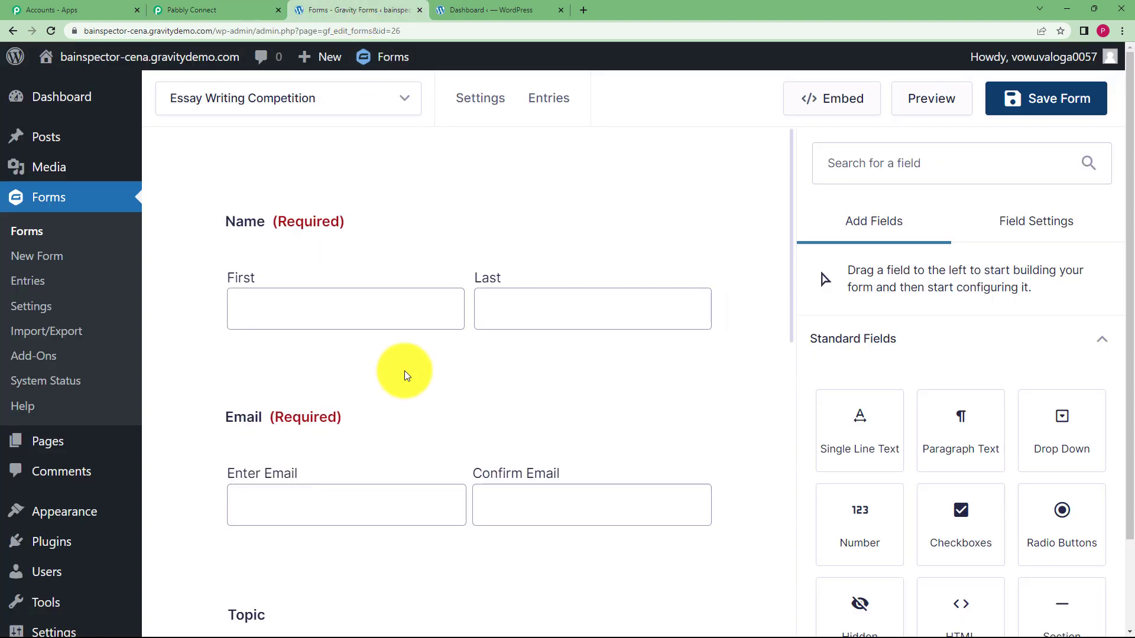
pyautogui.click(213, 7)
pyautogui.moveTo(240, 341)
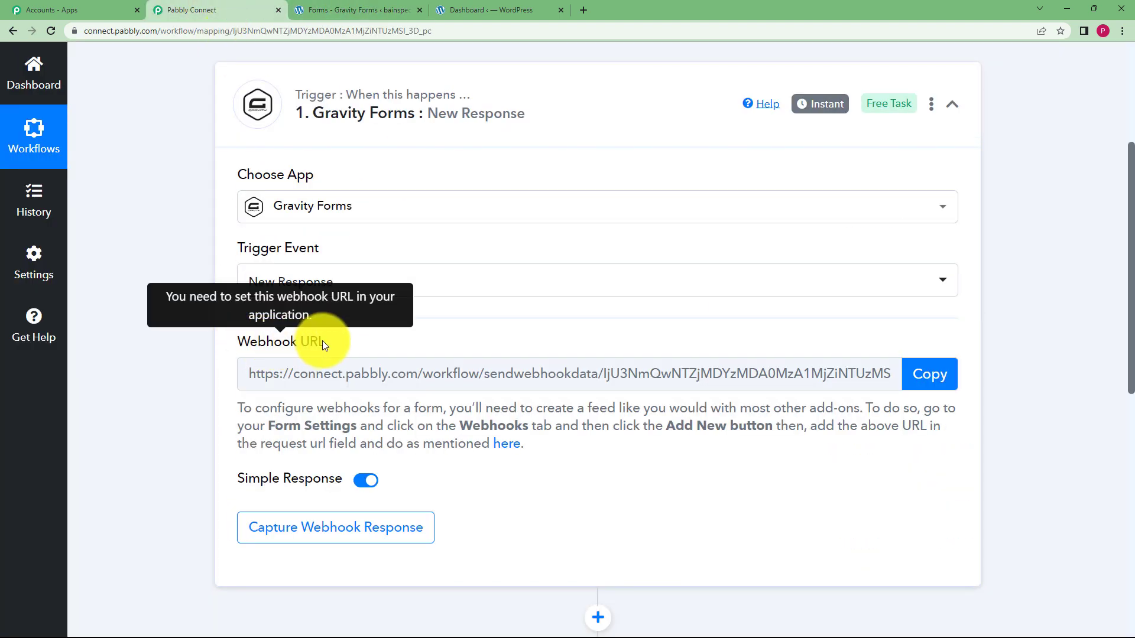
pyautogui.click(355, 10)
pyautogui.click(484, 177)
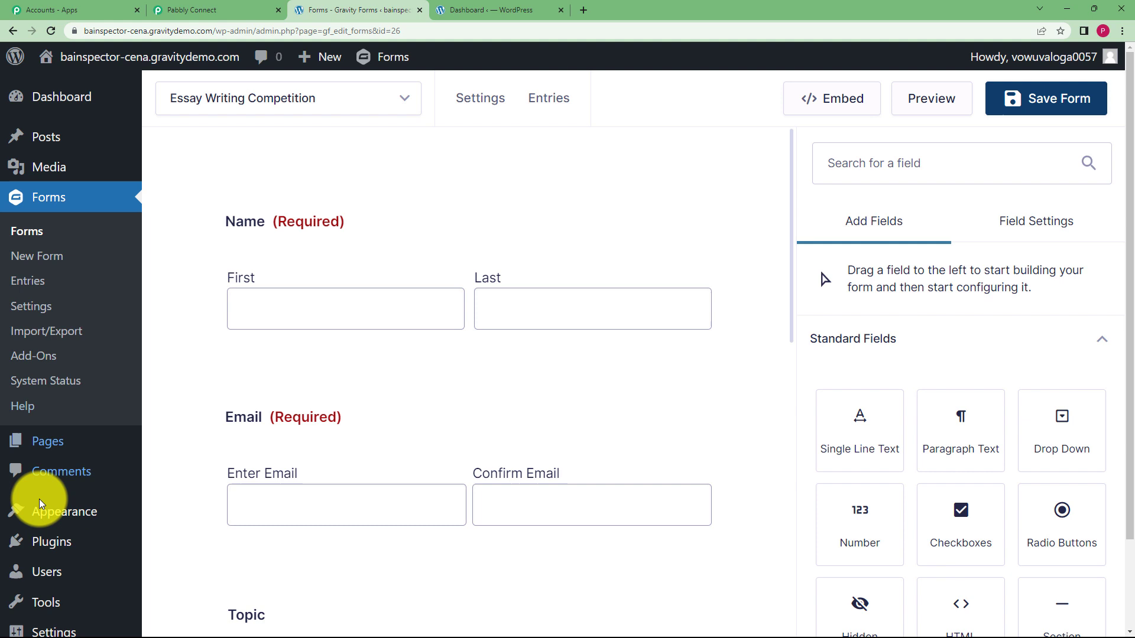
pyautogui.scroll(-2, 71, 455)
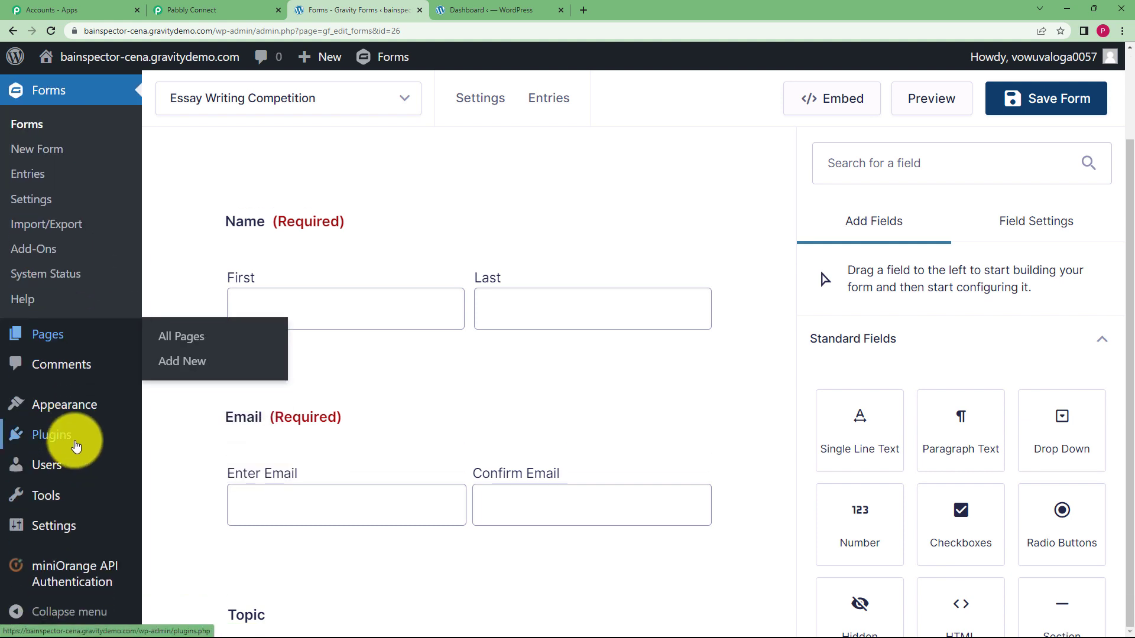
# Browse the Gravity Forms Add-Ons catalogue, scrolling through cards like Stripe, Square and PayPal Checkout.
pyautogui.click(48, 250)
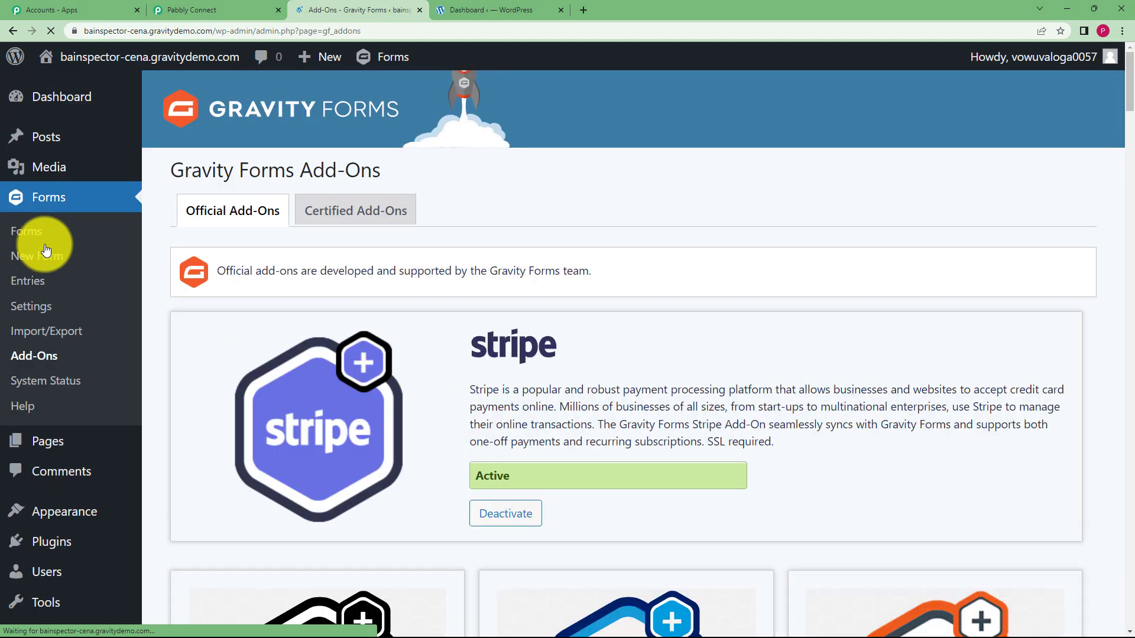
pyautogui.scroll(-20, 414, 296)
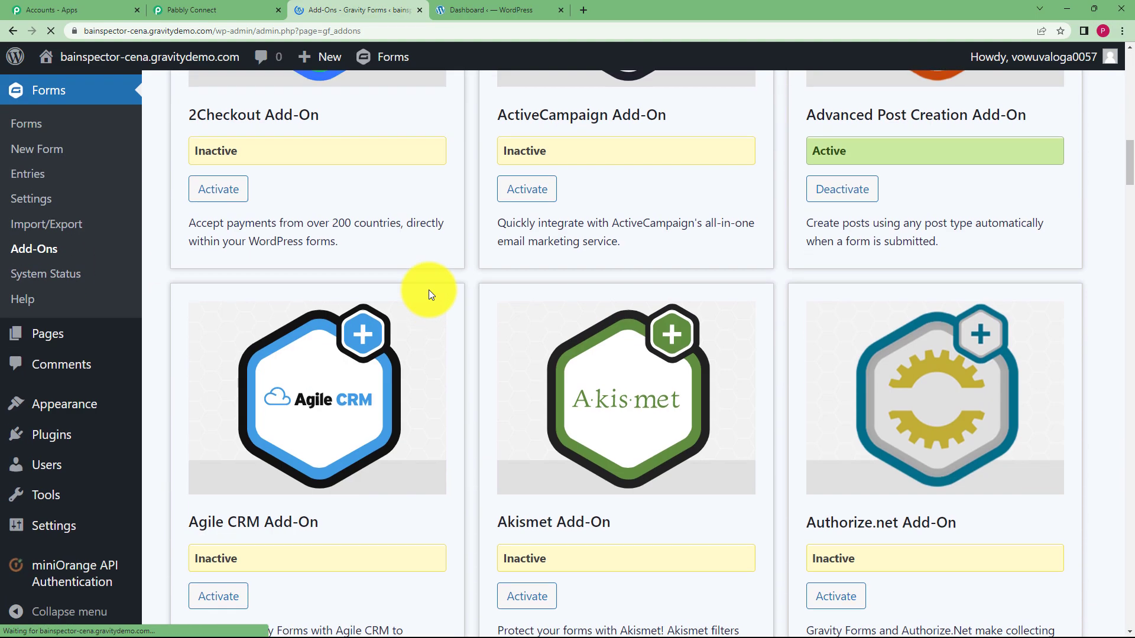
pyautogui.scroll(-20, 428, 290)
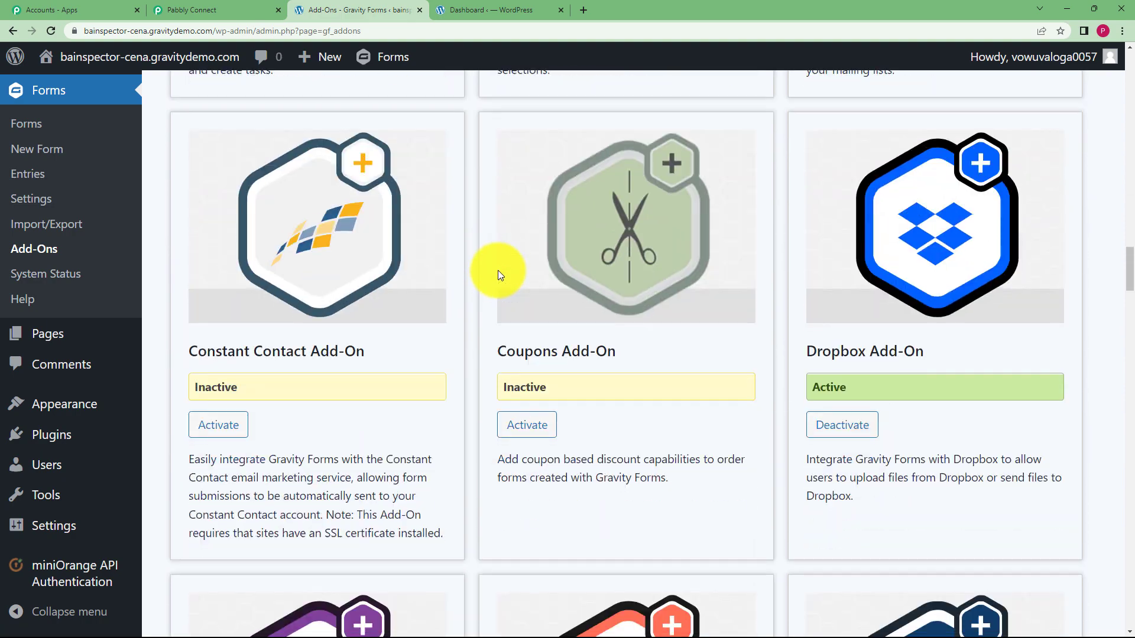
pyautogui.scroll(-20, 498, 271)
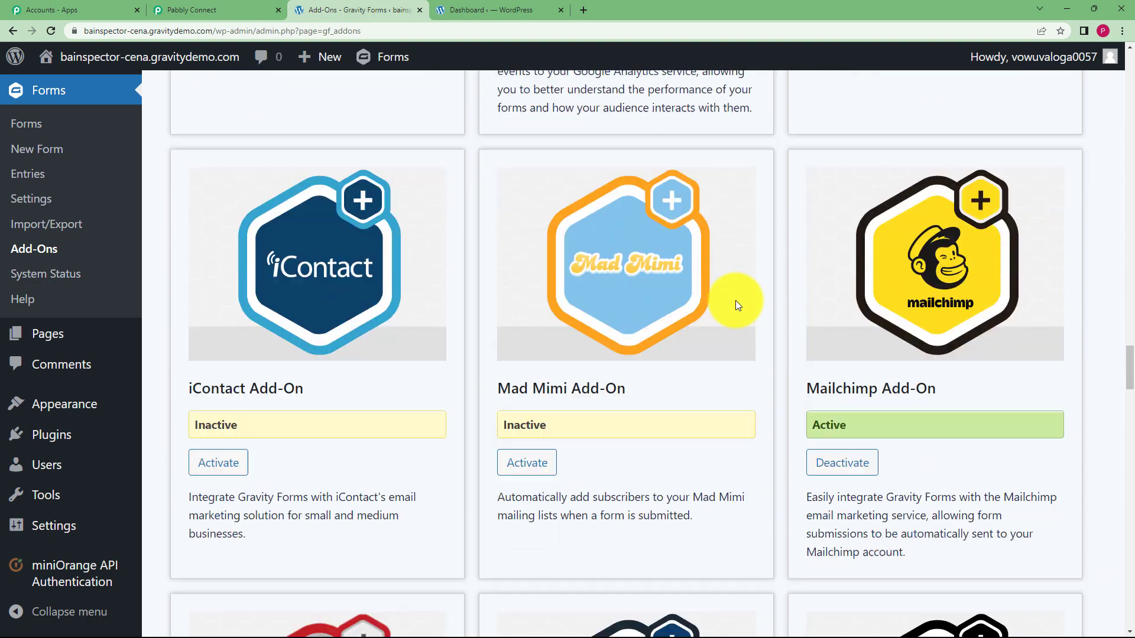
pyautogui.scroll(-20, 747, 329)
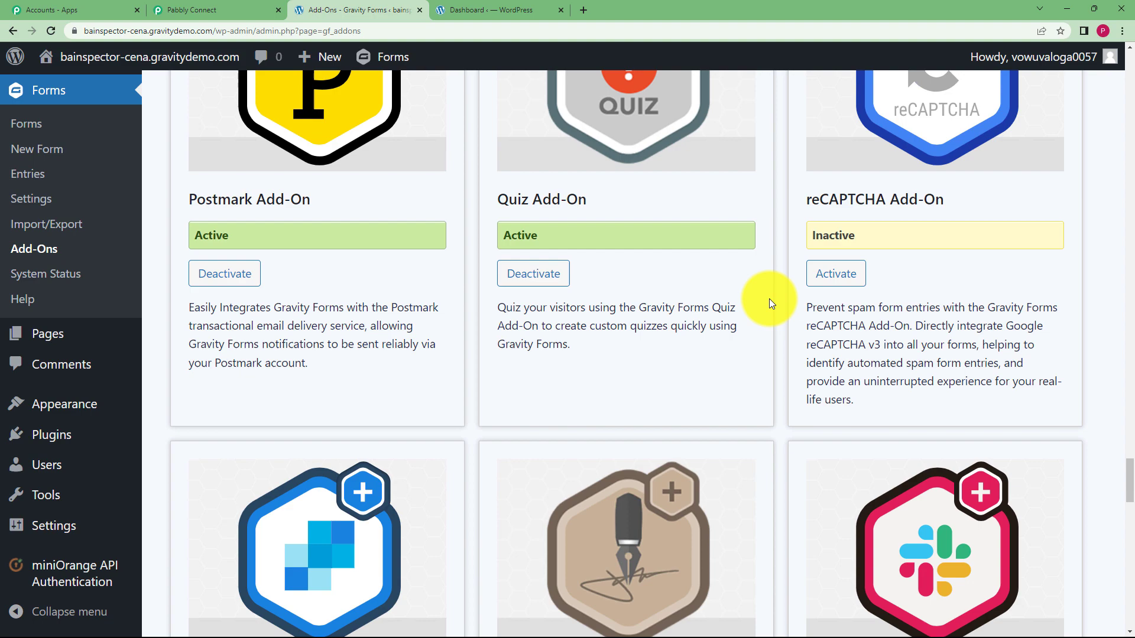
pyautogui.scroll(-15, 766, 315)
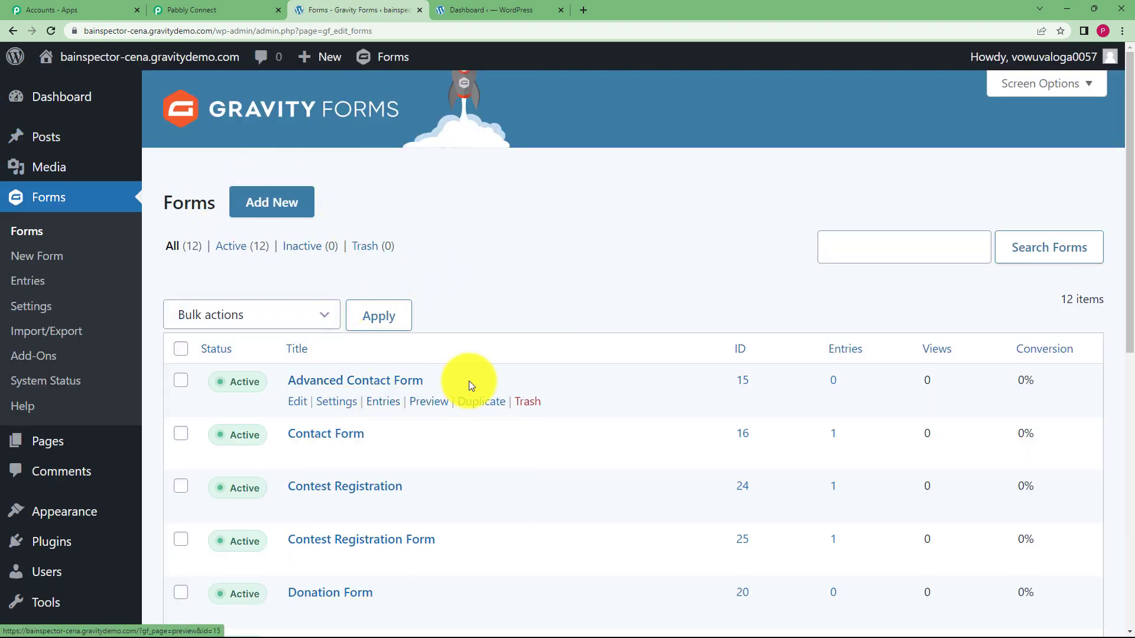
# Open the Essay Writing Competition form and reach its Settings > Webhooks page.
pyautogui.scroll(-7, 469, 384)
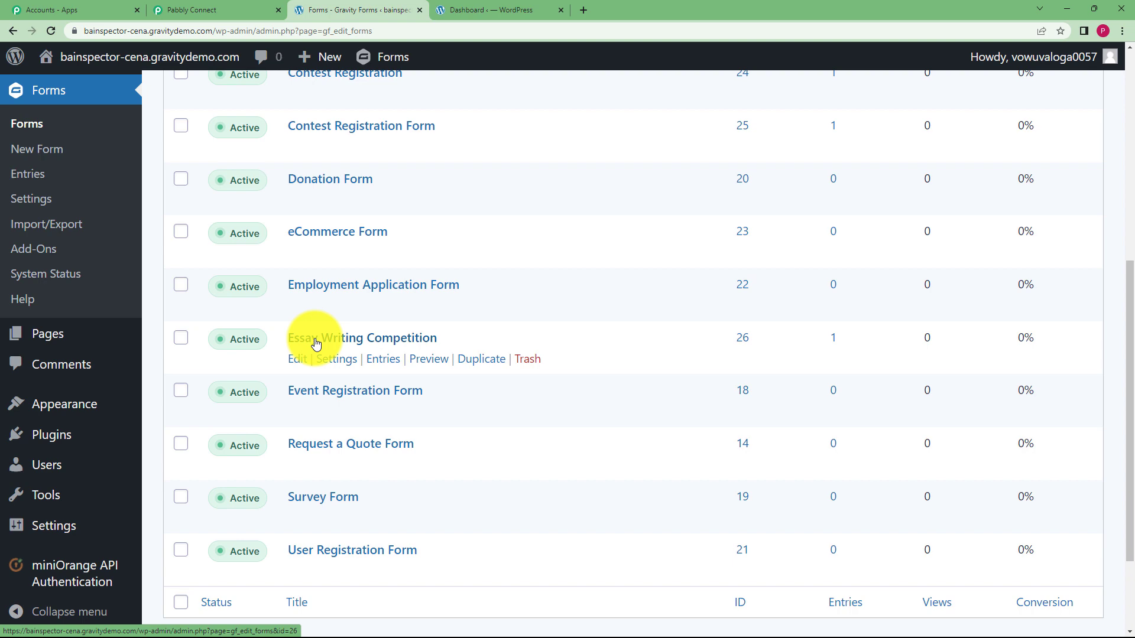
pyautogui.click(374, 336)
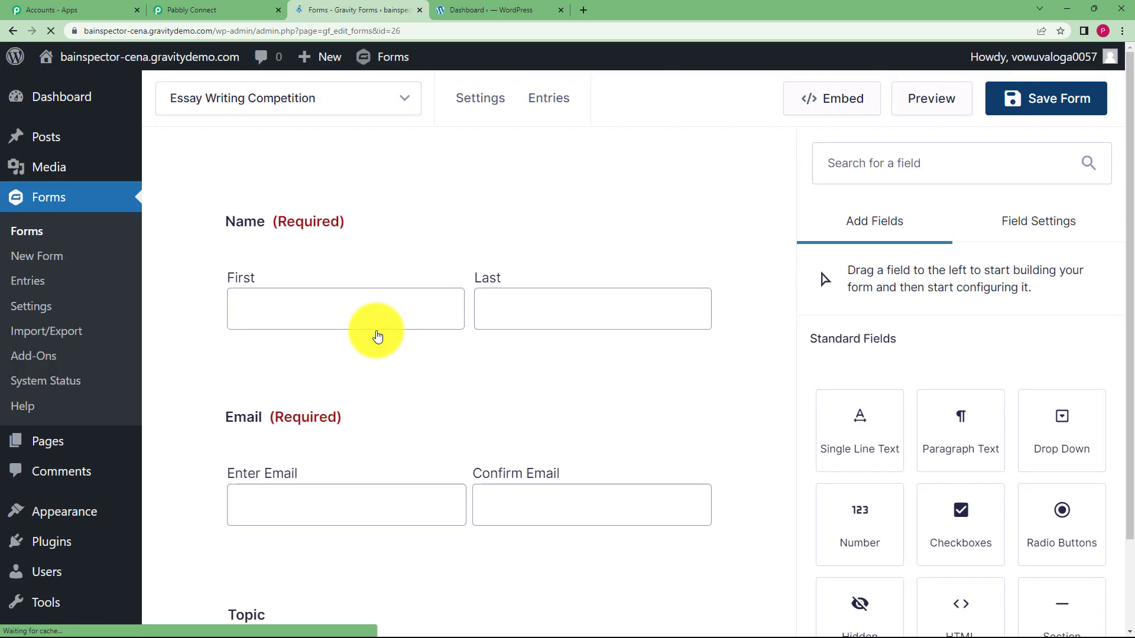
pyautogui.scroll(-7, 382, 349)
pyautogui.scroll(7, 381, 352)
pyautogui.moveTo(480, 105)
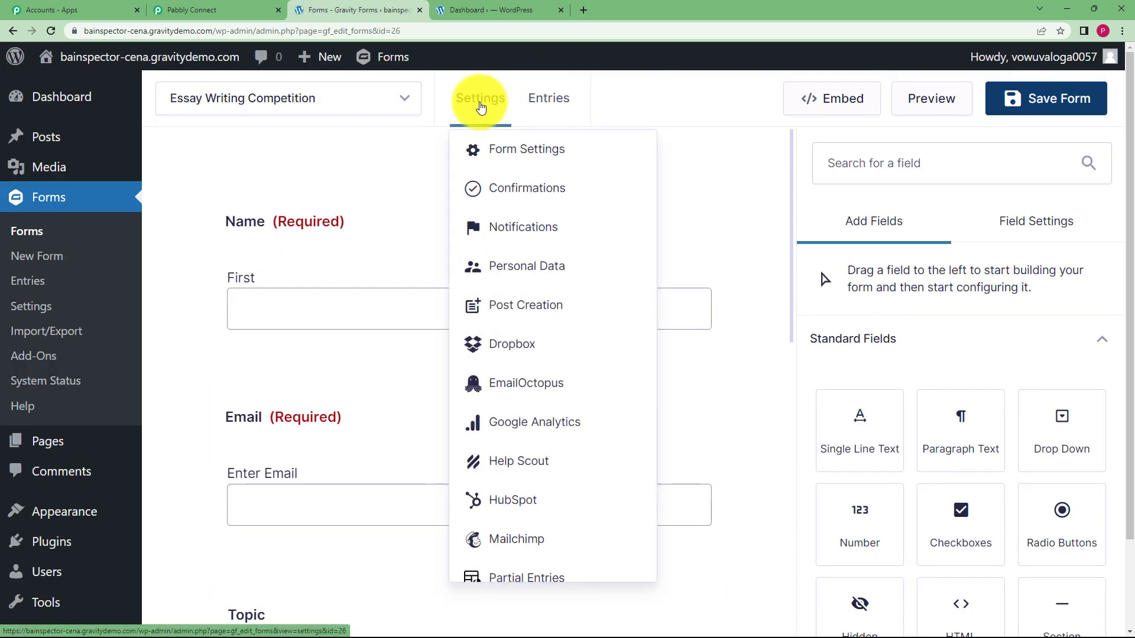
pyautogui.scroll(-4, 525, 433)
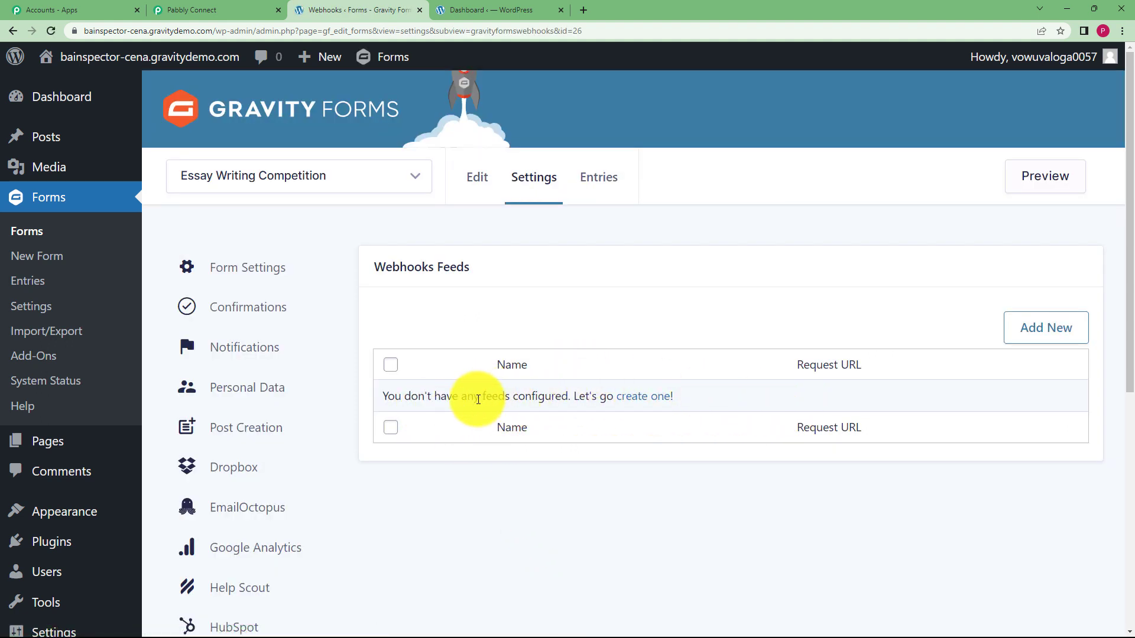
# Add a new webhook feed named 'Wordpress webhook'.
pyautogui.click(1056, 335)
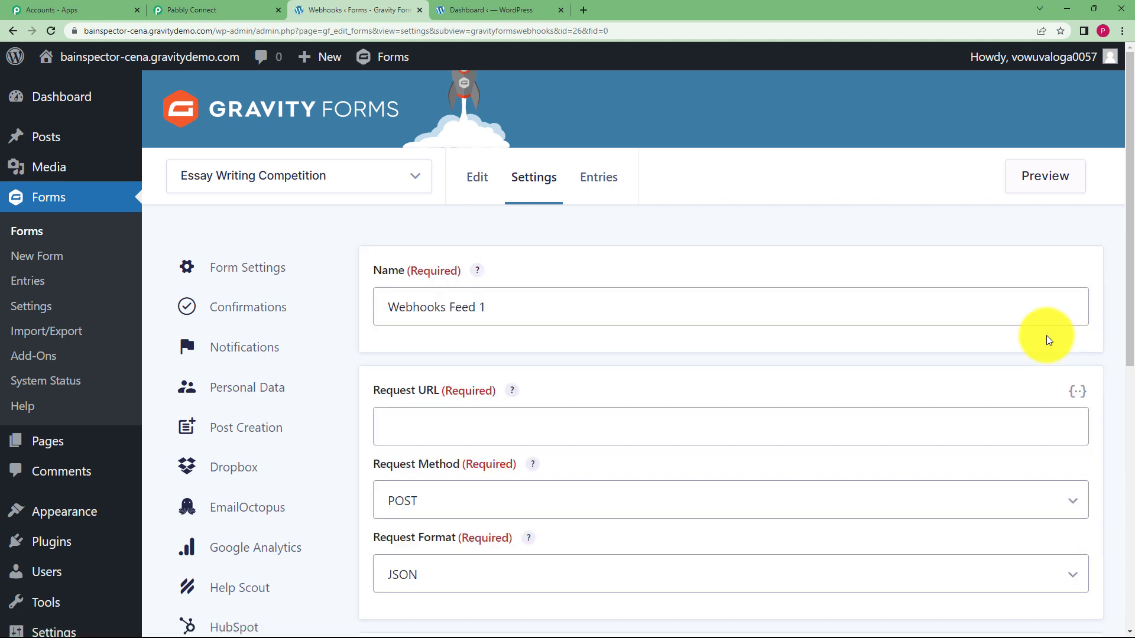
pyautogui.click(641, 317)
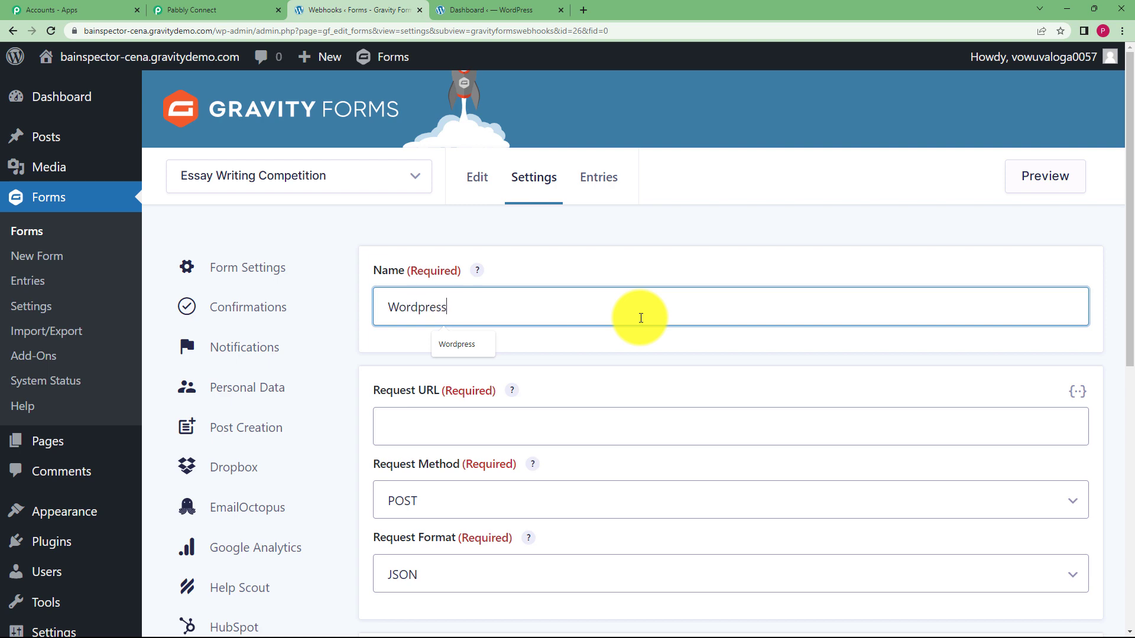
pyautogui.write('Wordpress webho')
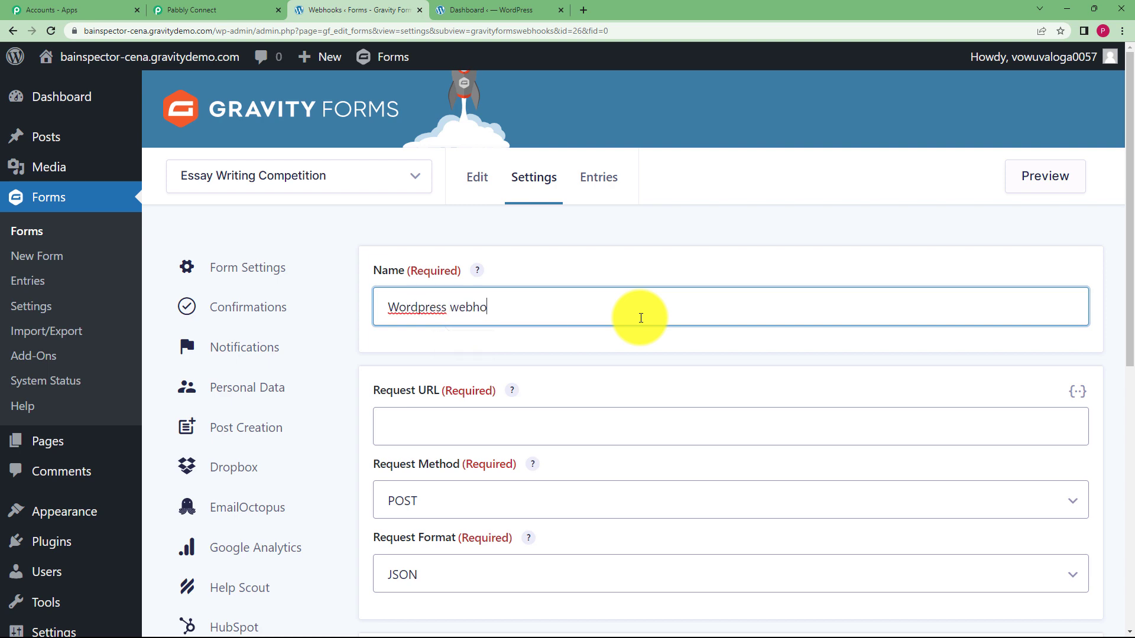
pyautogui.write('ok')
pyautogui.scroll(-3, 640, 318)
pyautogui.click(413, 251)
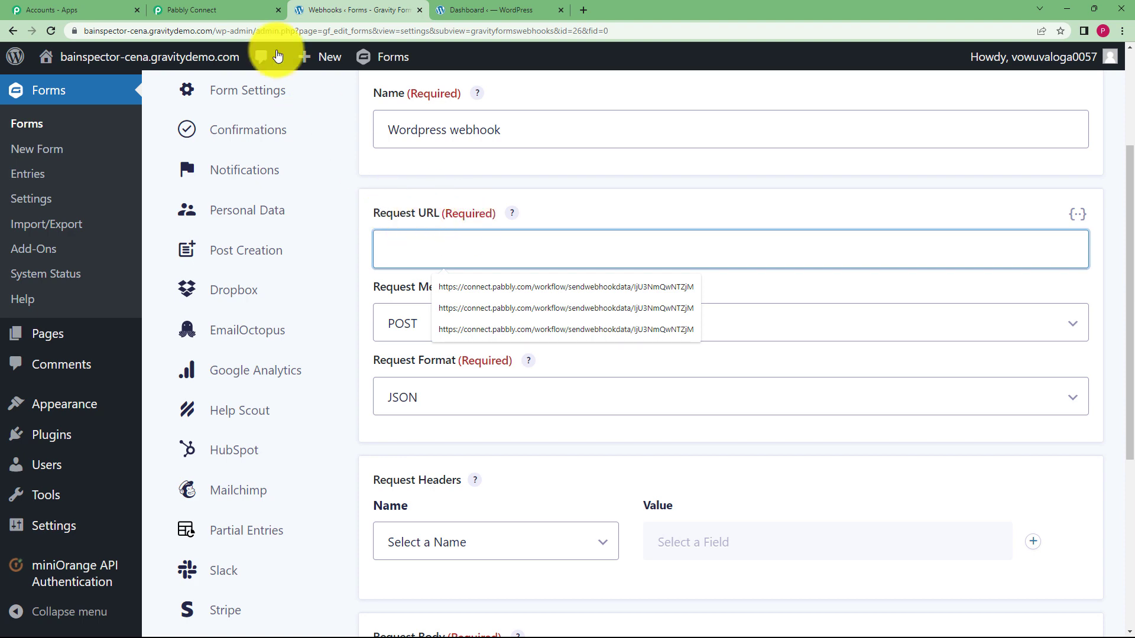
# Paste the copied Pabbly Connect webhook URL as the Request URL and save the feed.
pyautogui.click(195, 10)
pyautogui.click(929, 373)
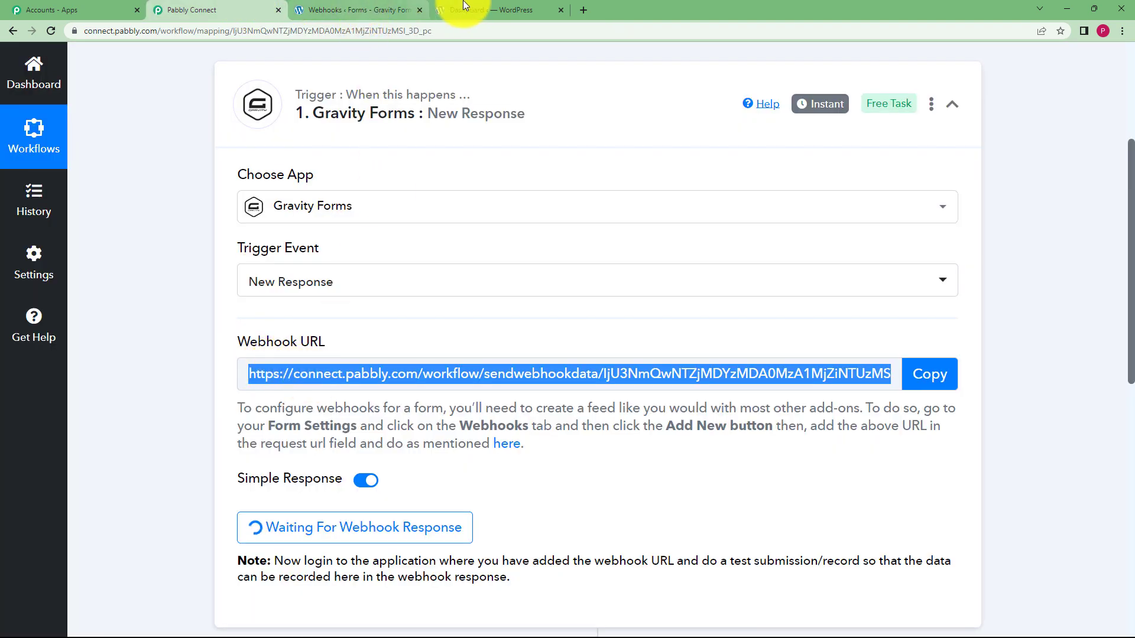
pyautogui.click(380, 10)
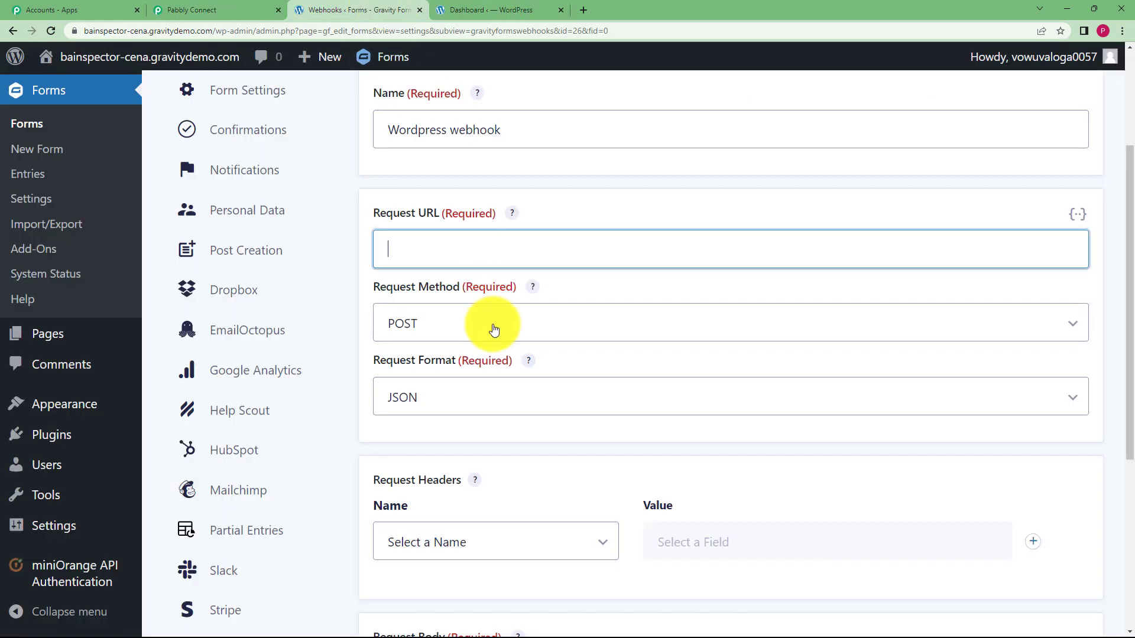
pyautogui.click(476, 248)
pyautogui.hotkey('ctrl', 'v')
pyautogui.press('Escape')
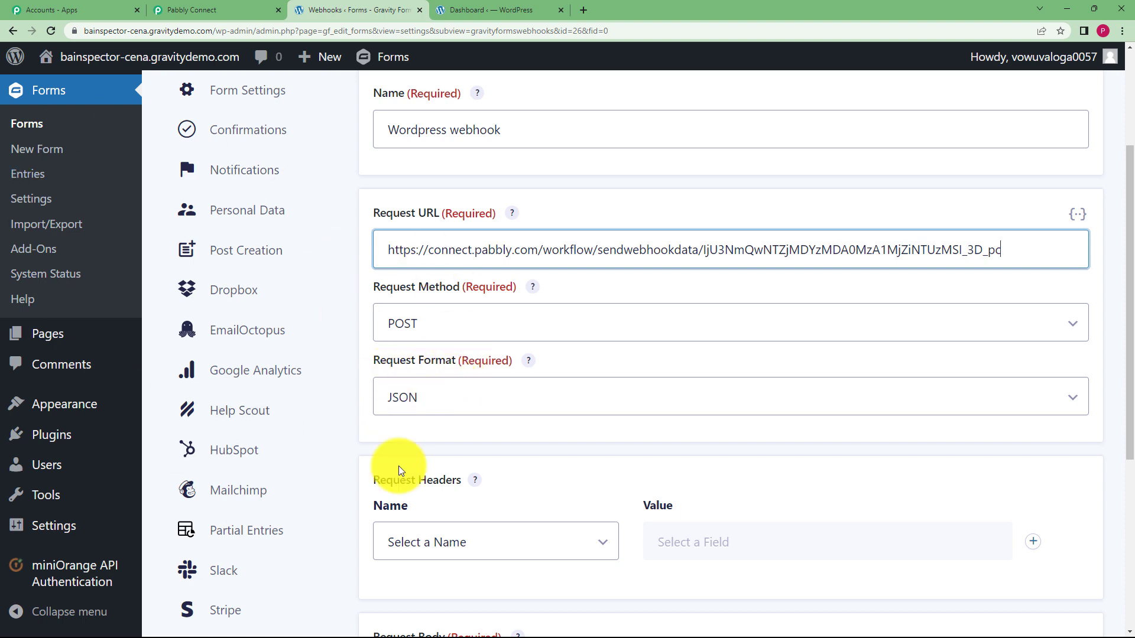
pyautogui.scroll(-1, 375, 429)
pyautogui.scroll(-5, 375, 434)
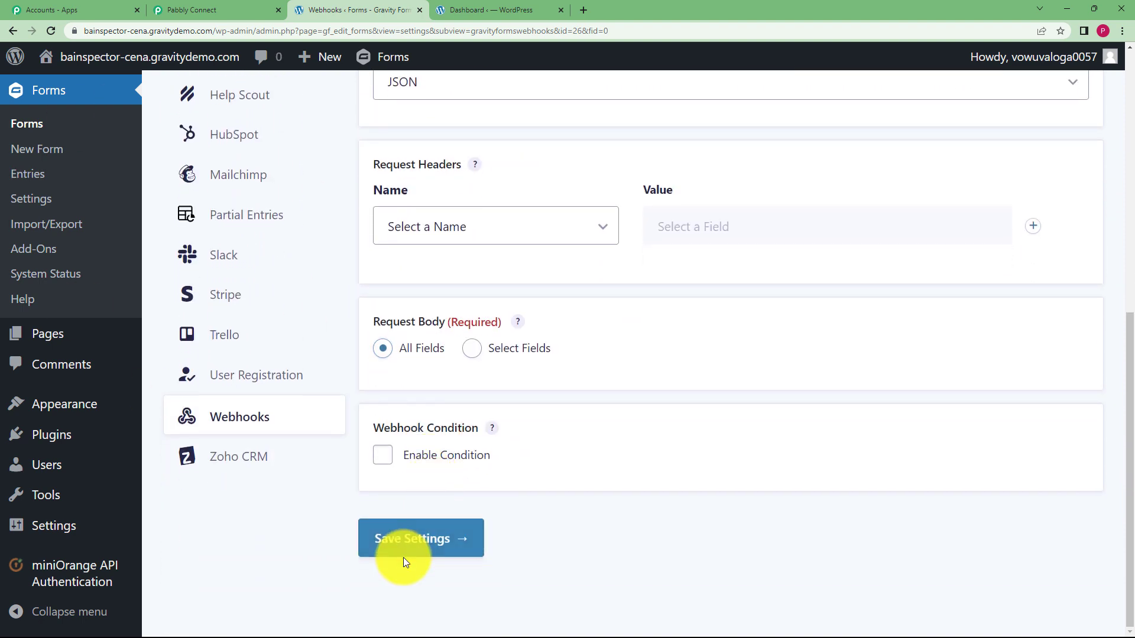
pyautogui.click(406, 561)
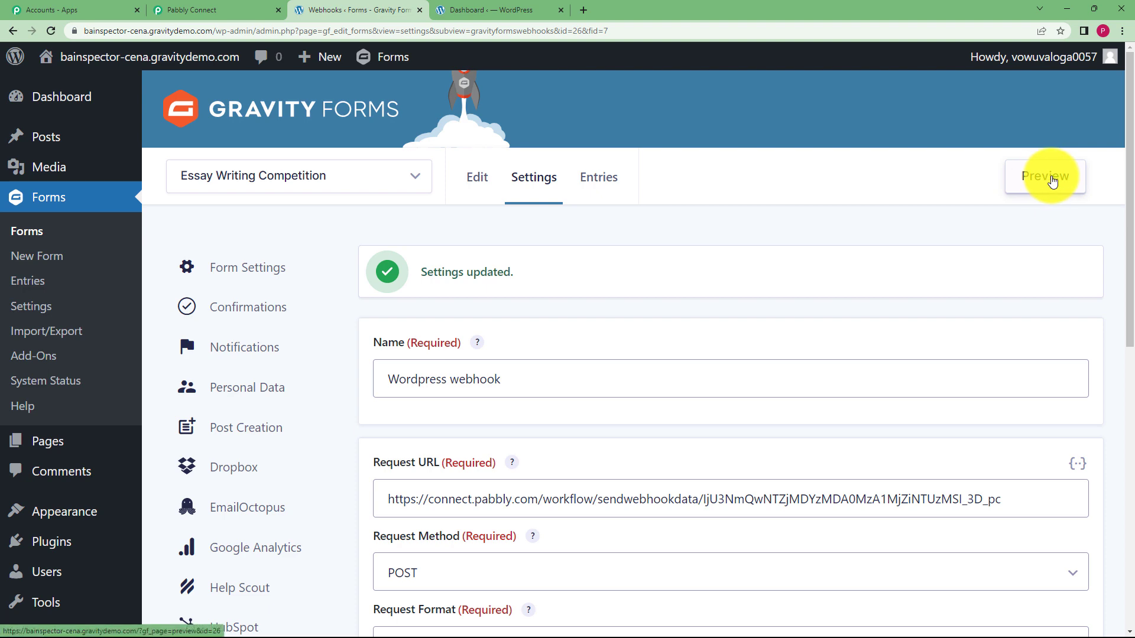
# Set Pabbly Connect waiting for a test webhook response from Gravity Forms.
pyautogui.click(223, 9)
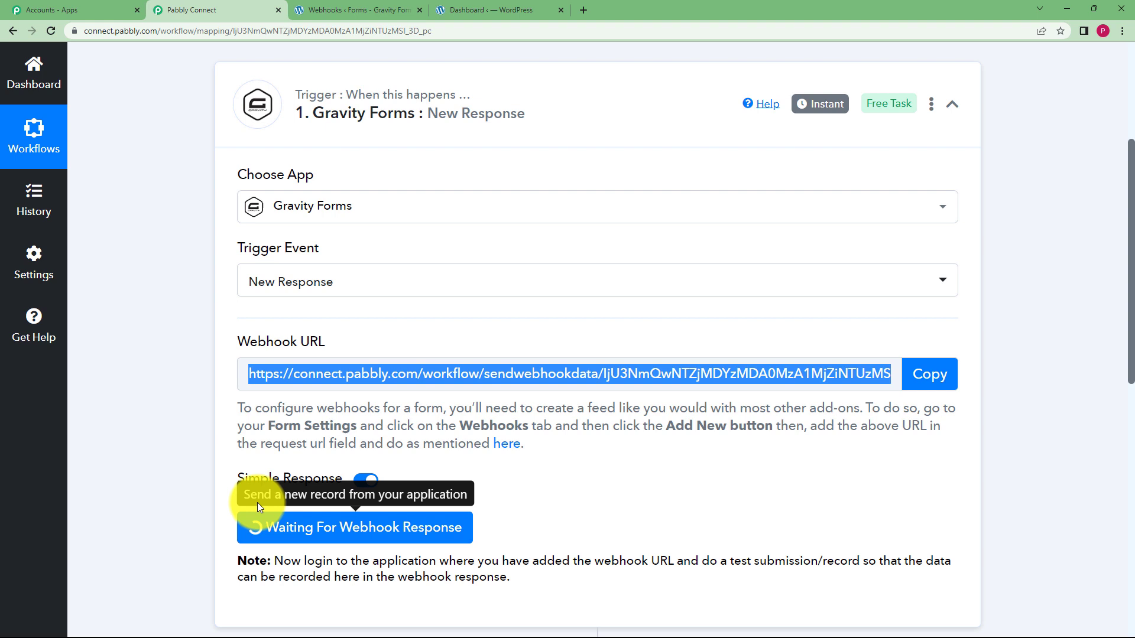
pyautogui.click(259, 532)
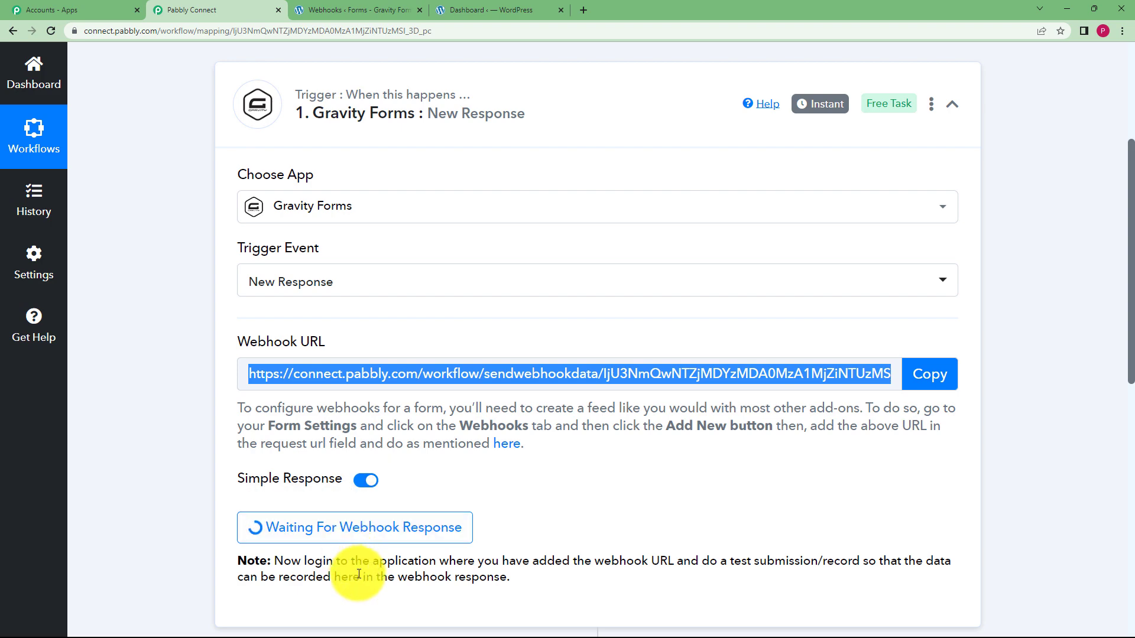
pyautogui.scroll(-4, 359, 574)
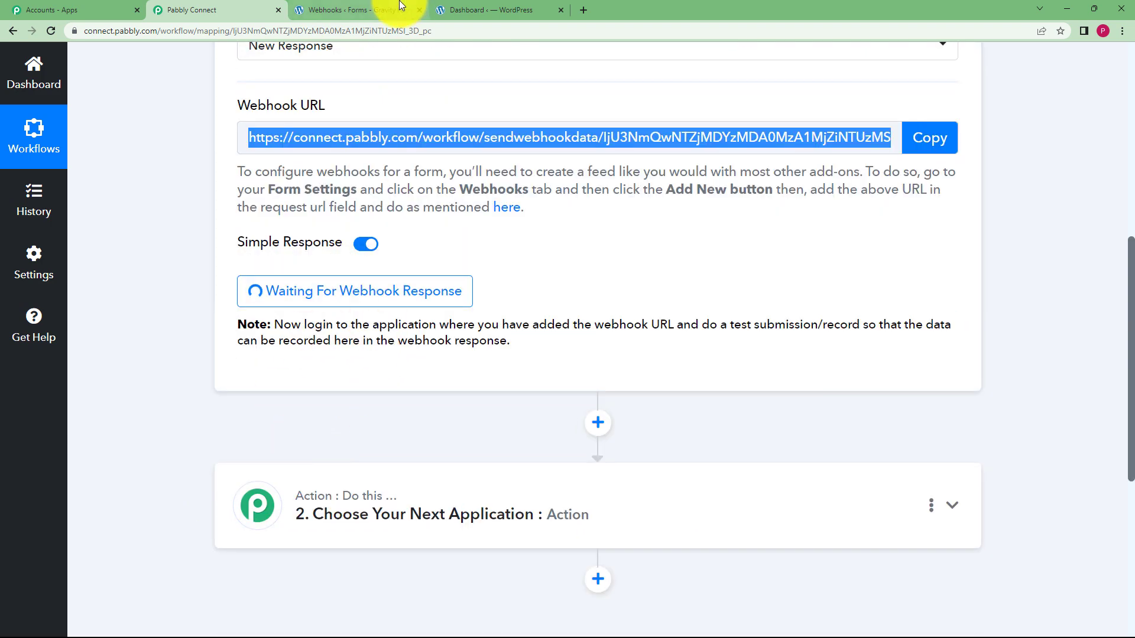
pyautogui.click(355, 10)
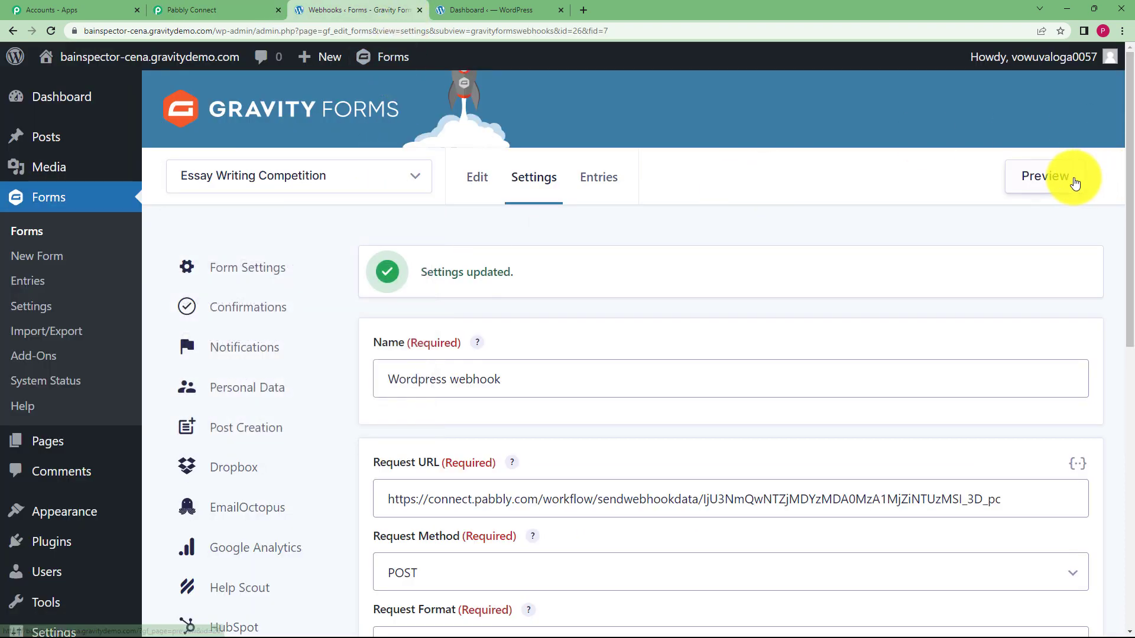
# Preview the form and enter a sample first name, last name, email and matching confirmation email.
pyautogui.click(1046, 177)
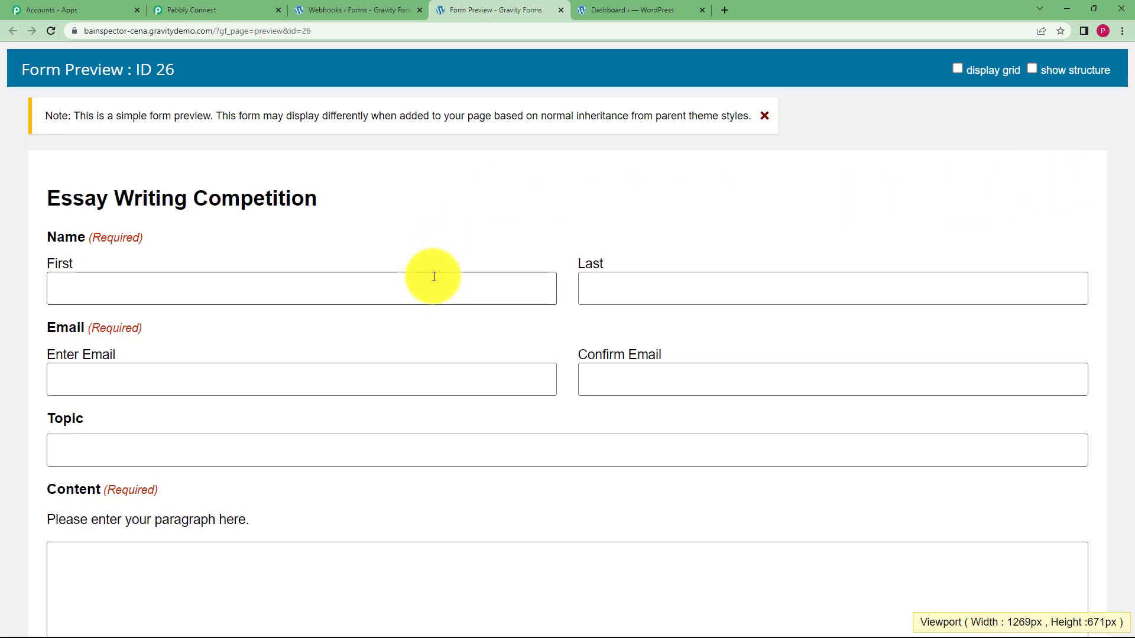
pyautogui.click(434, 278)
pyautogui.write('Demo')
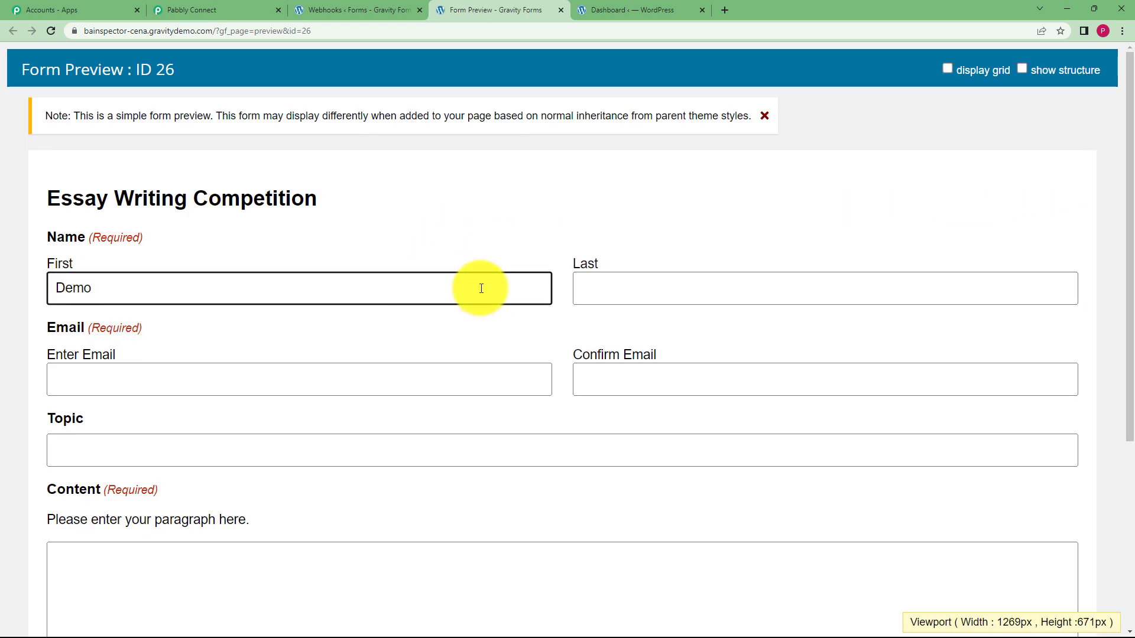
pyautogui.click(663, 298)
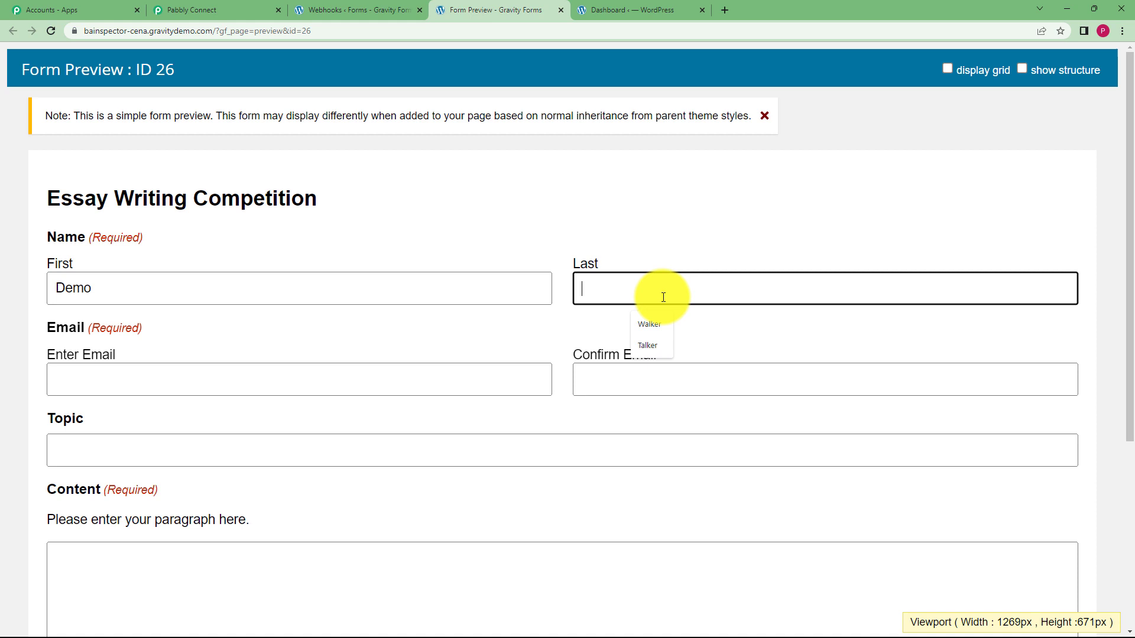
pyautogui.write('User')
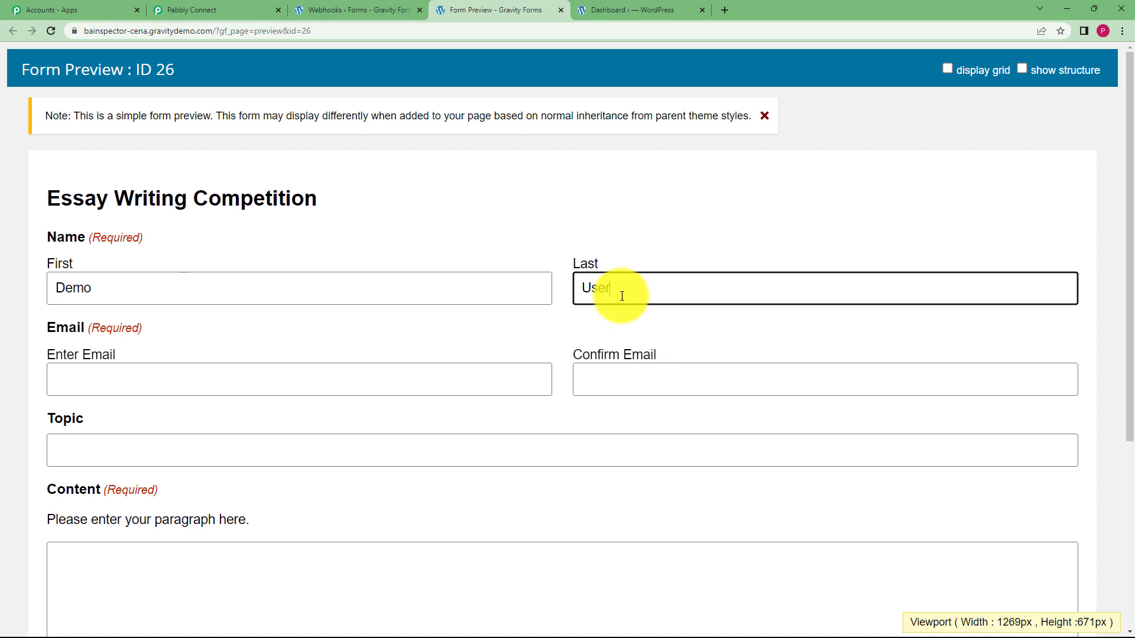
pyautogui.click(459, 376)
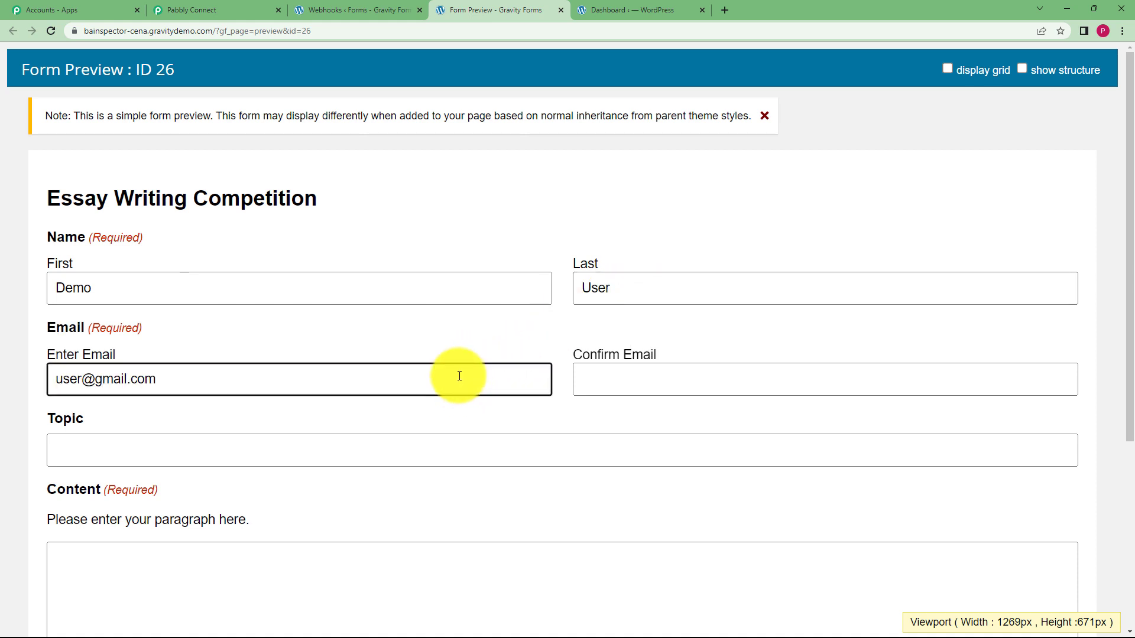
pyautogui.moveTo(460, 377); pyautogui.dragTo(24, 384)
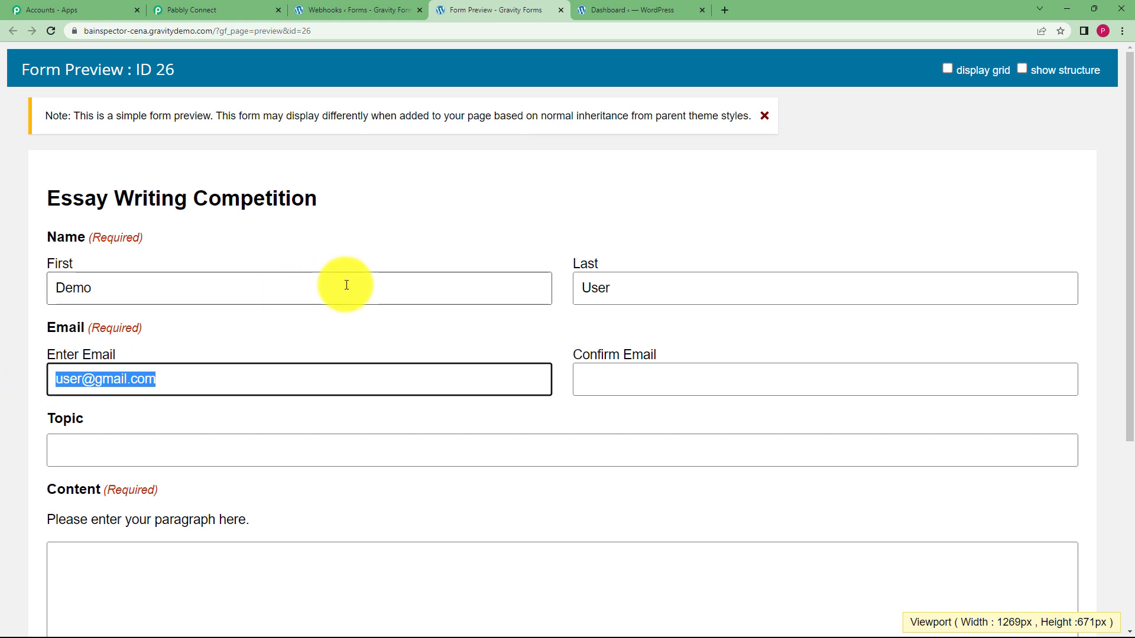
pyautogui.click(654, 372)
pyautogui.hotkey('ctrl', 'v')
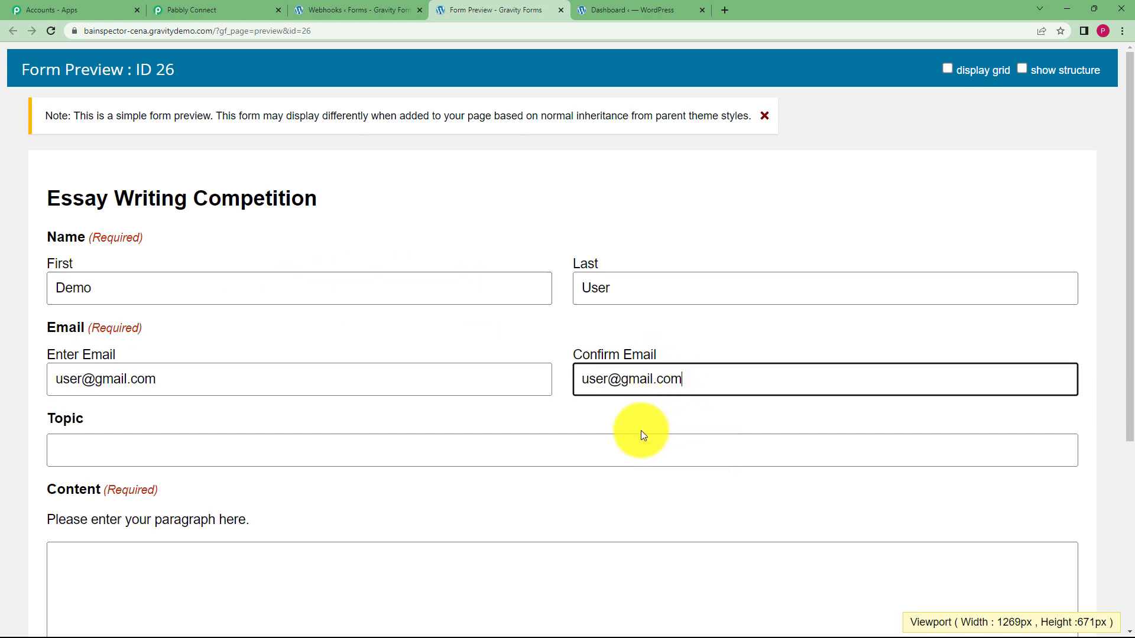
# Set topic to Healthy Diet, paste the balanced-diet paragraph as Content, and submit.
pyautogui.click(394, 461)
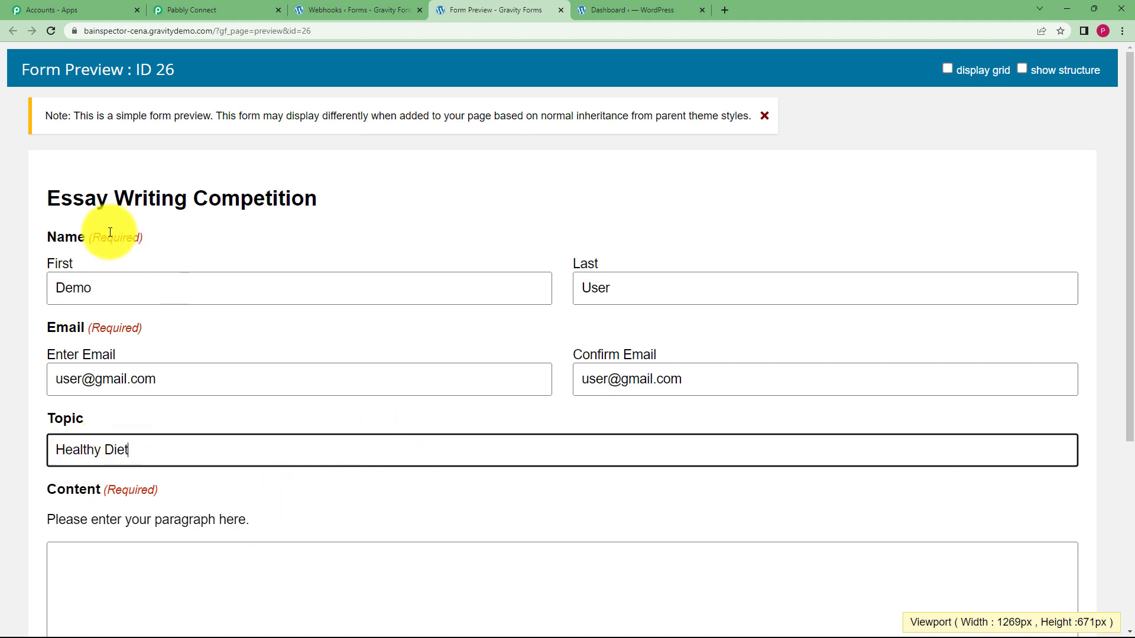
pyautogui.scroll(-2, 280, 451)
pyautogui.click(236, 458)
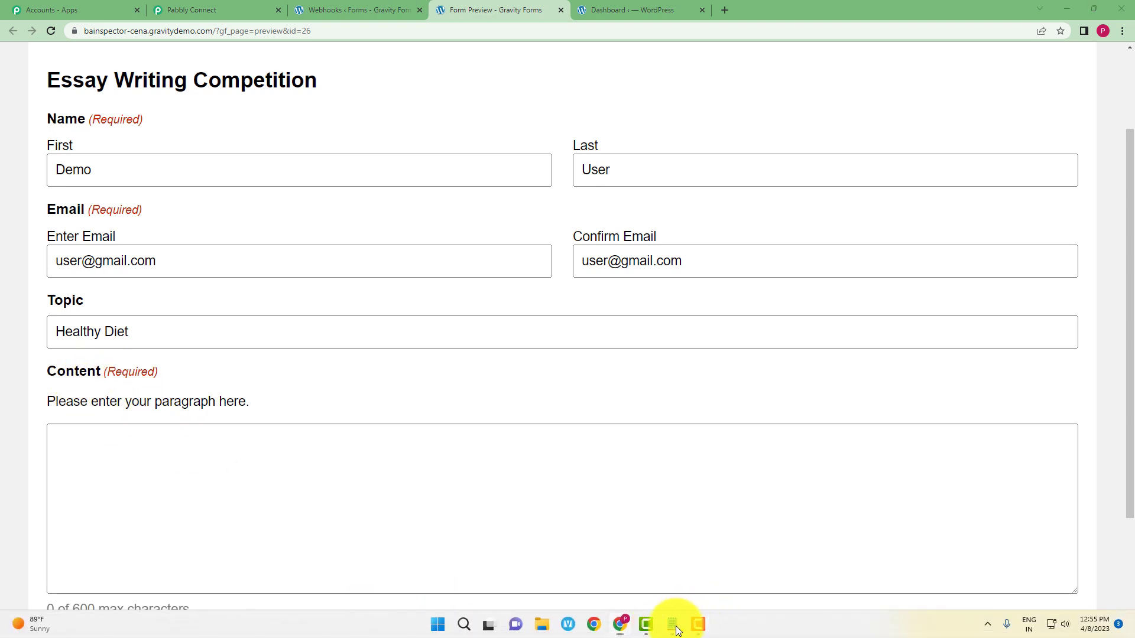
pyautogui.click(674, 622)
pyautogui.moveTo(171, 263); pyautogui.dragTo(1004, 382)
pyautogui.hotkey('ctrl', 'c')
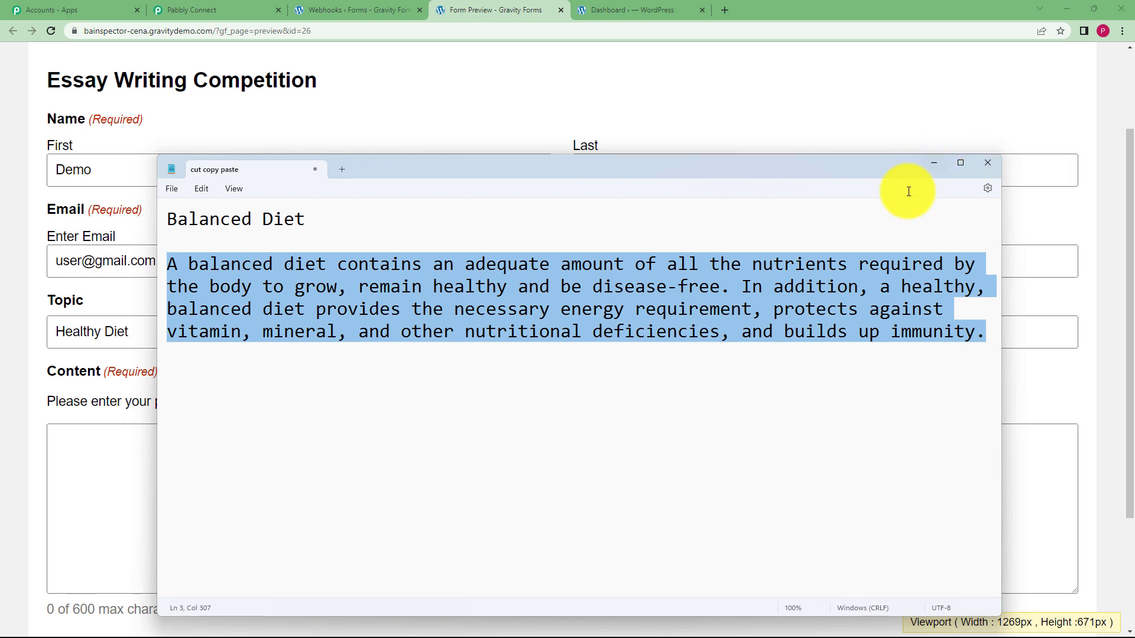
pyautogui.click(933, 163)
pyautogui.hotkey('ctrl', 'v')
pyautogui.scroll(-3, 190, 509)
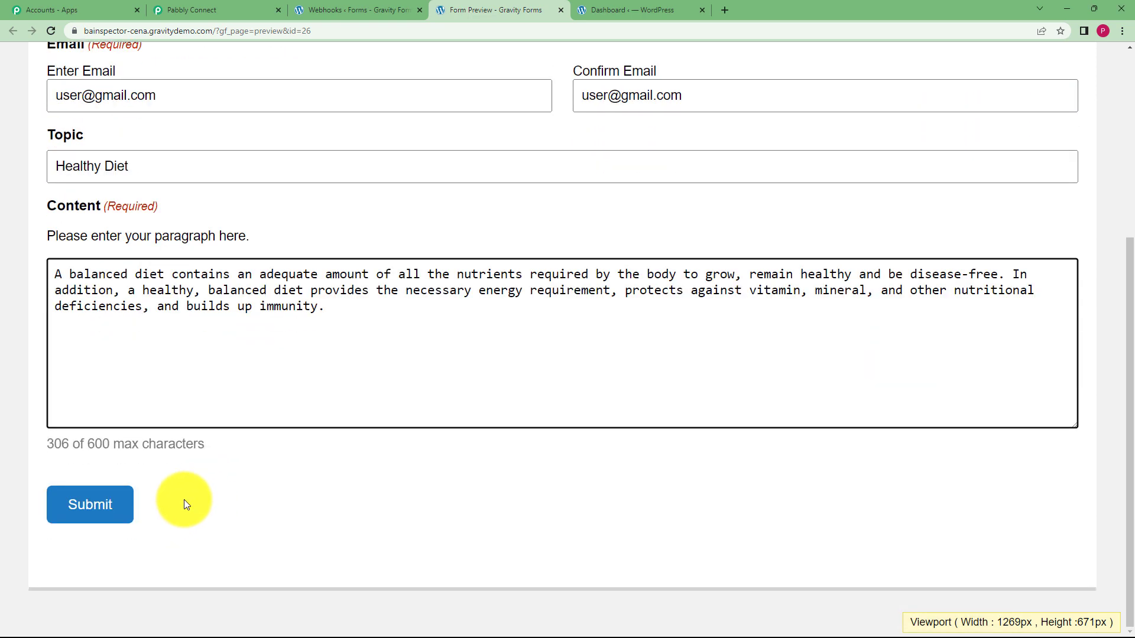
pyautogui.click(81, 504)
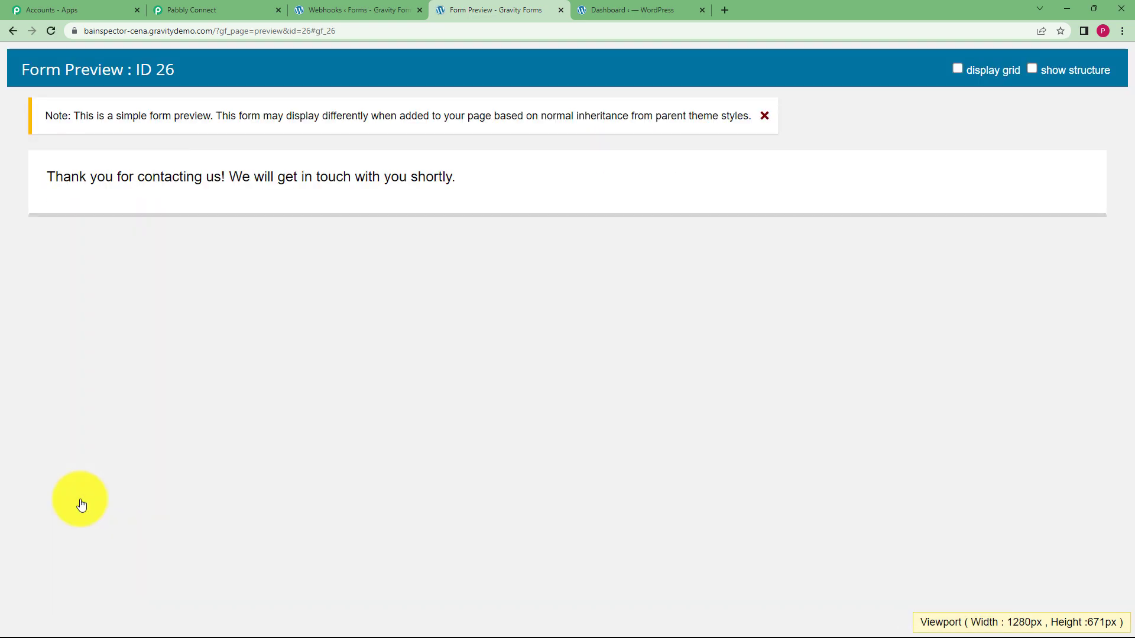
# Inspect the captured response's Healthy Diet topic, essay paragraph and email values.
pyautogui.click(224, 8)
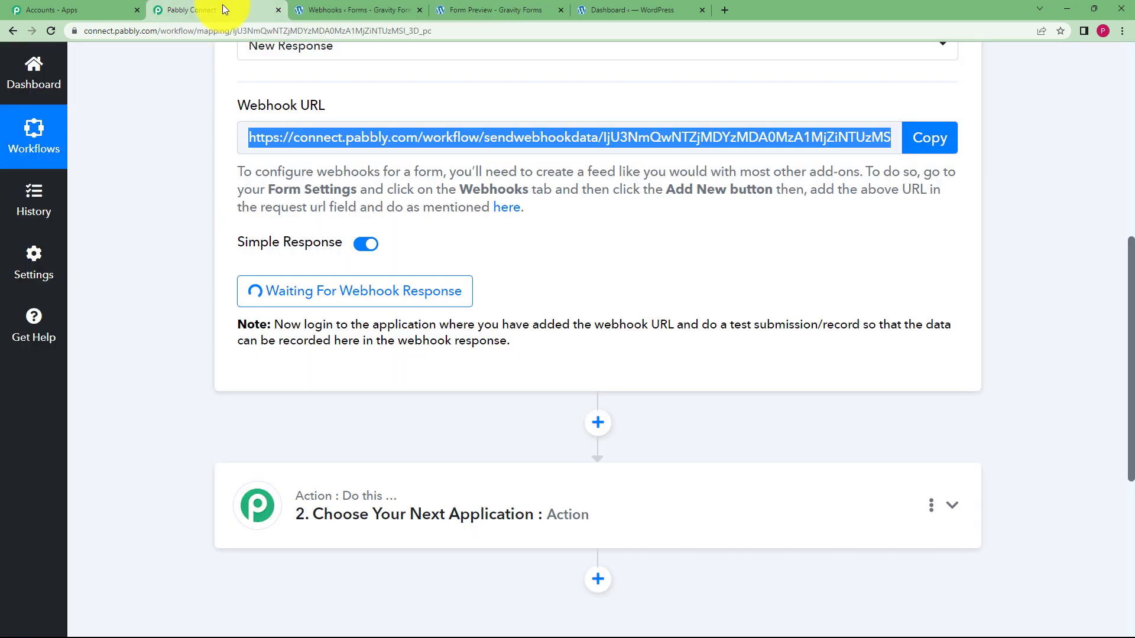
pyautogui.click(291, 305)
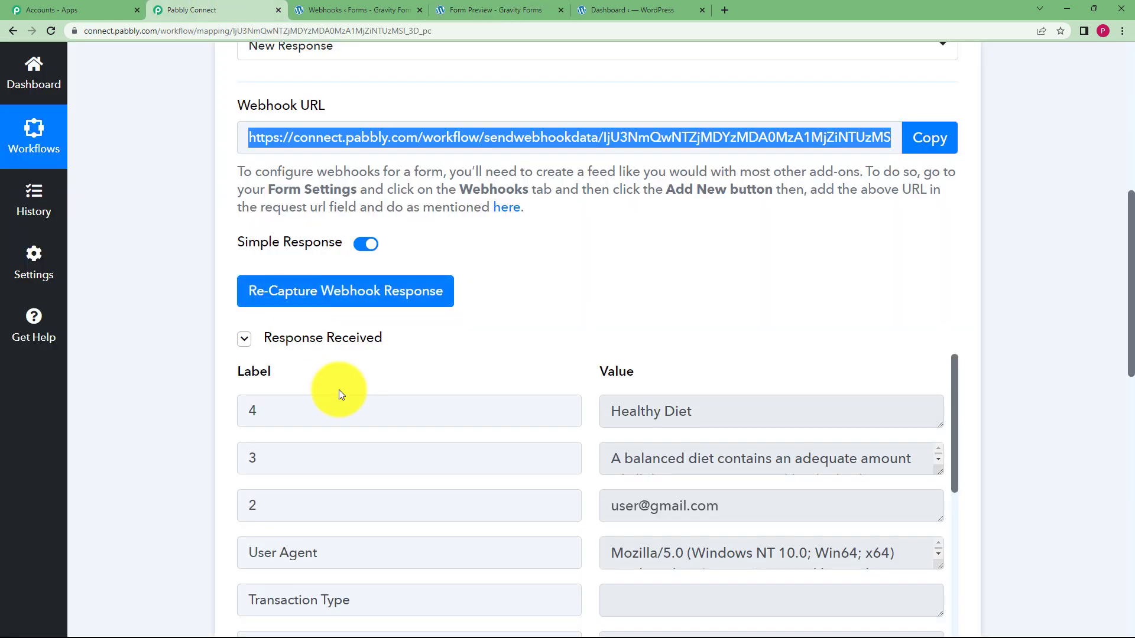
pyautogui.scroll(-3, 714, 244)
pyautogui.moveTo(715, 243); pyautogui.dragTo(611, 234)
pyautogui.moveTo(612, 281); pyautogui.dragTo(688, 283)
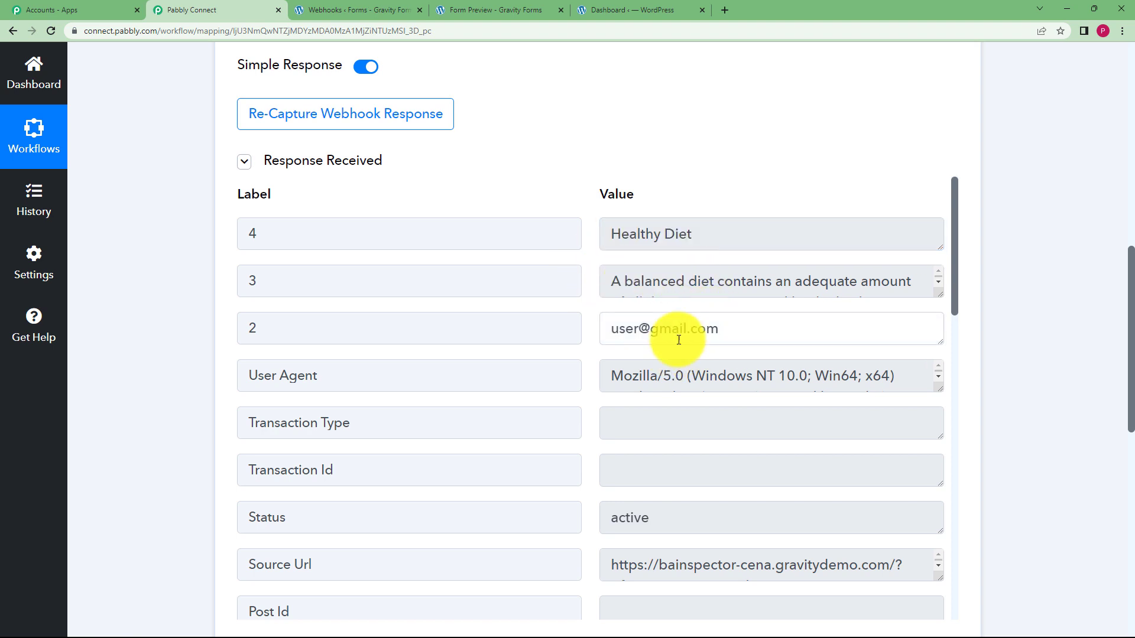
pyautogui.tripleClick(678, 332)
# Scroll further to check the submitted first and last name values.
pyautogui.scroll(-7, 641, 425)
pyautogui.scroll(-10, 638, 425)
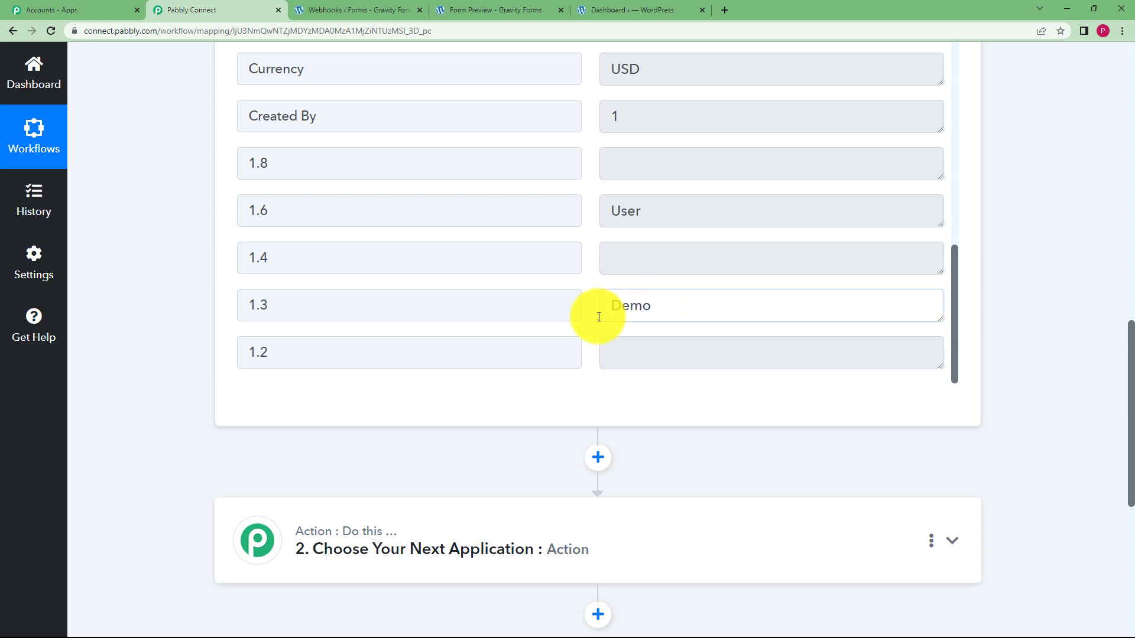
pyautogui.tripleClick(599, 317)
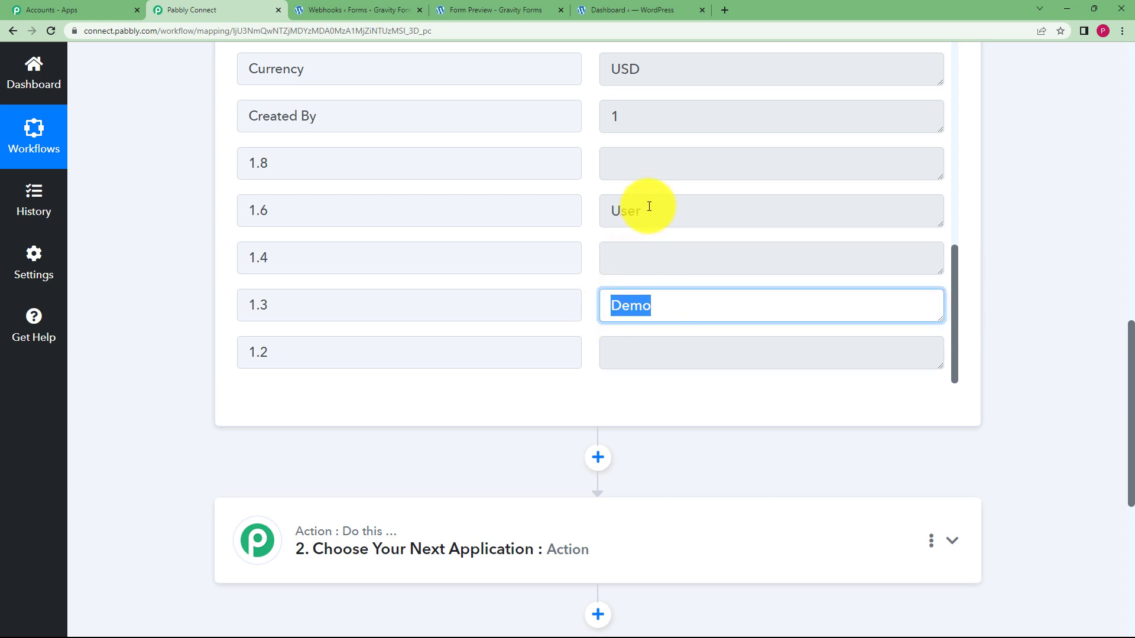
pyautogui.tripleClick(650, 205)
pyautogui.scroll(15, 192, 261)
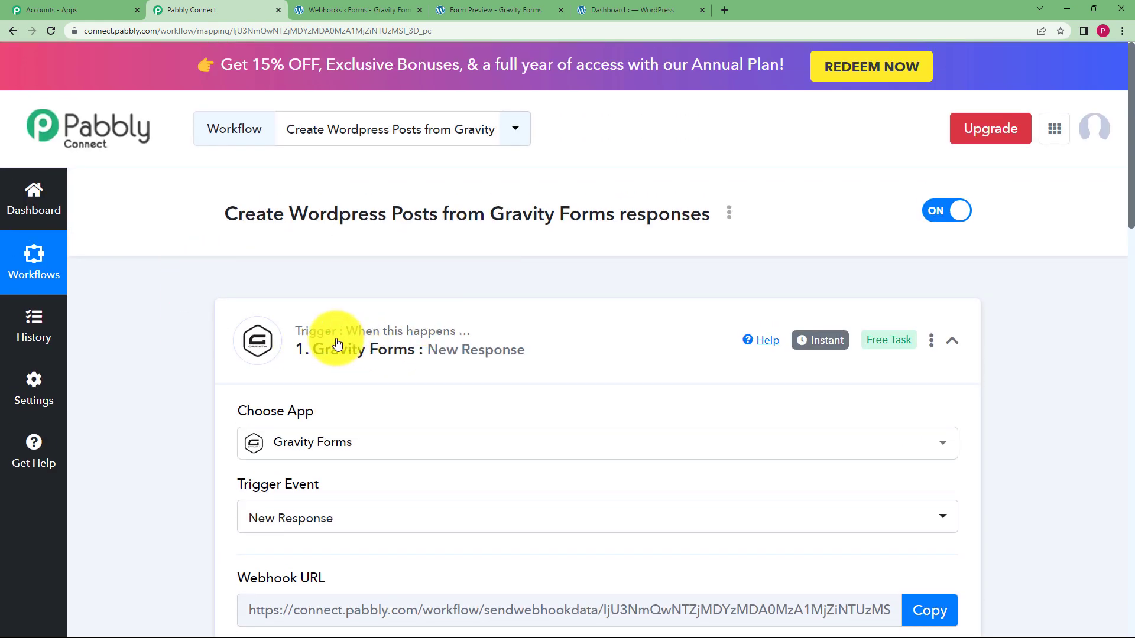
# Search 'wordpre' and set the action step to WordPress with the Create a Post event.
pyautogui.click(382, 339)
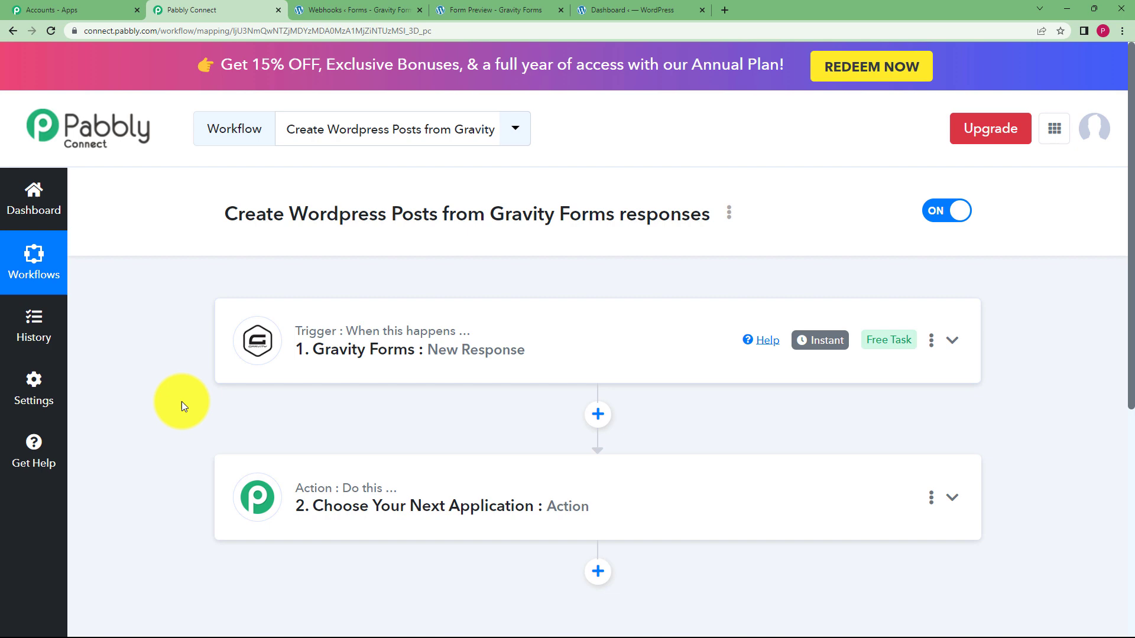
pyautogui.click(351, 503)
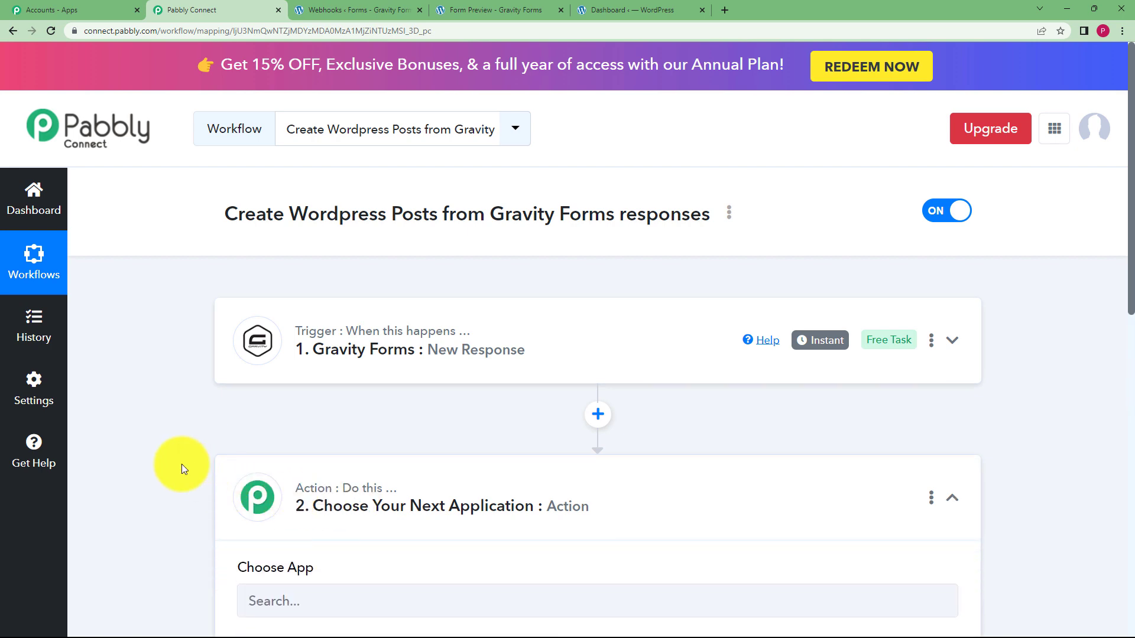
pyautogui.scroll(-3, 189, 460)
pyautogui.click(287, 421)
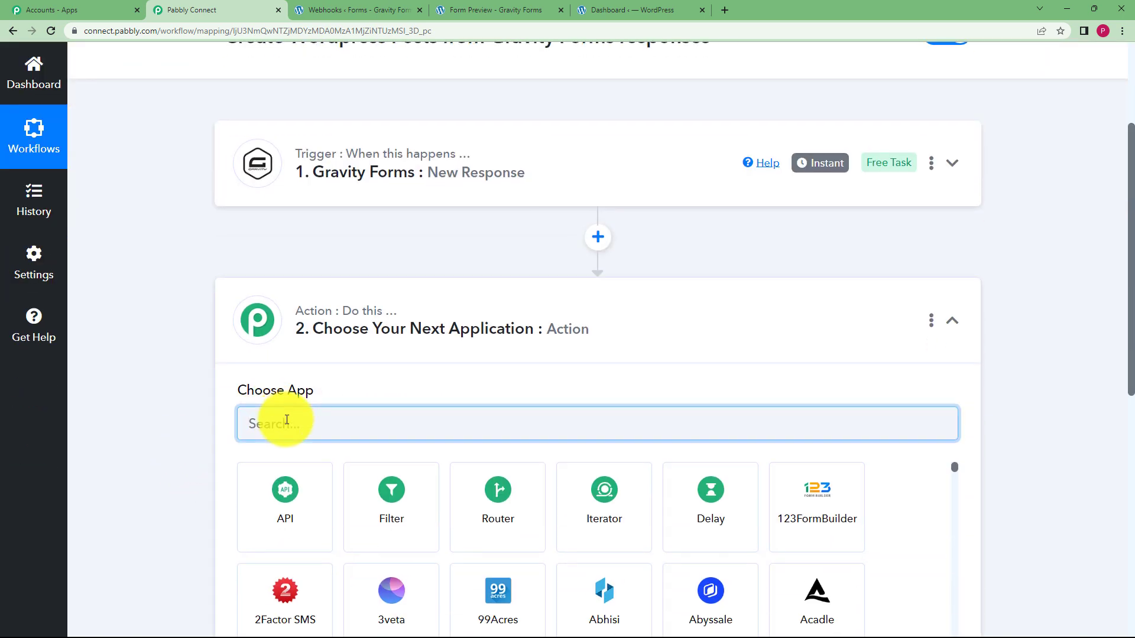
pyautogui.write('wordpre')
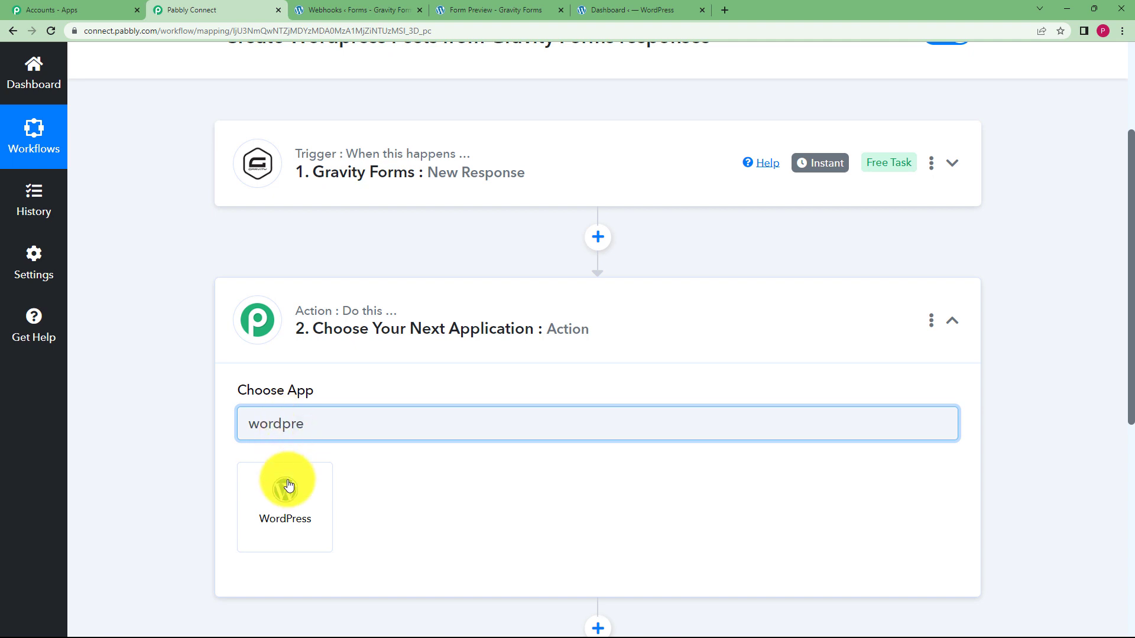
pyautogui.click(288, 485)
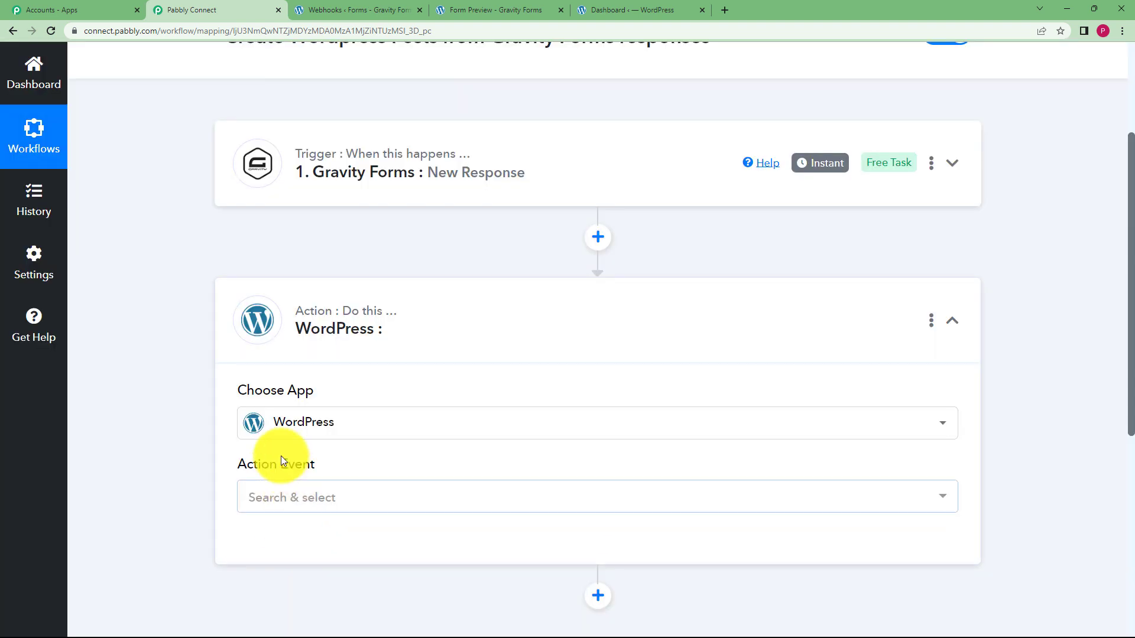
pyautogui.click(289, 503)
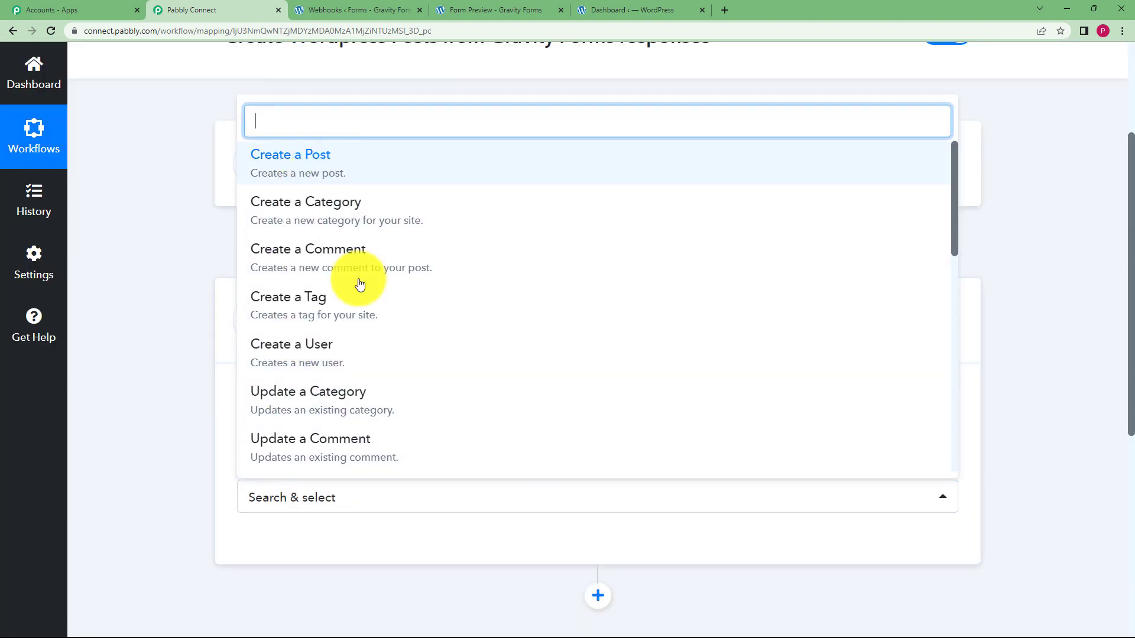
pyautogui.click(312, 176)
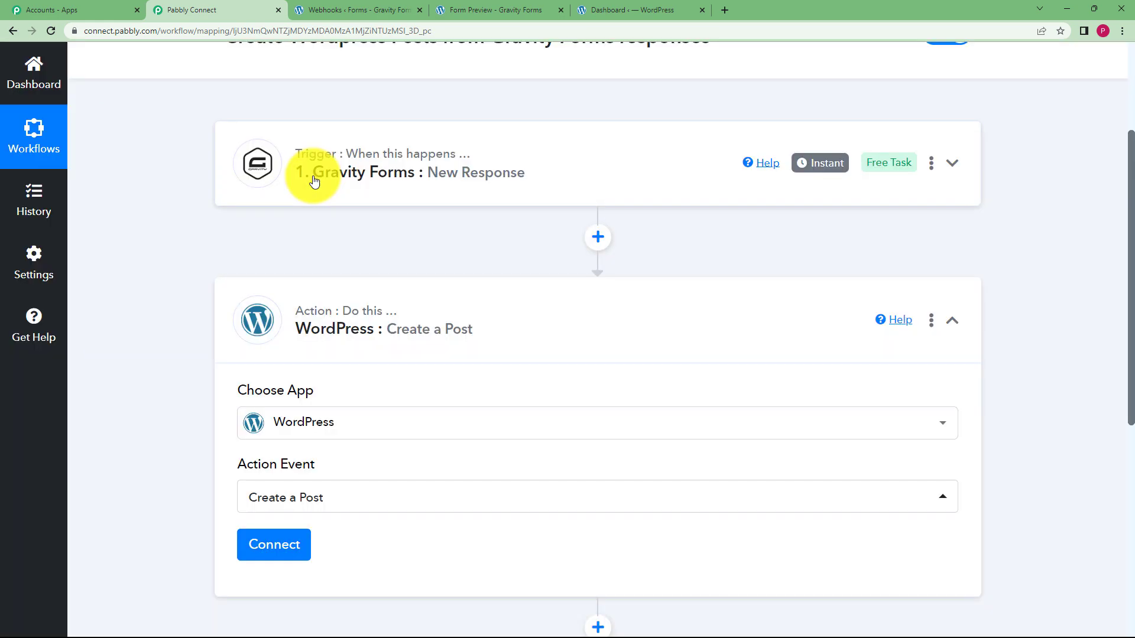
# Add a new WordPress connection, entering the username and pasting the account password.
pyautogui.click(287, 541)
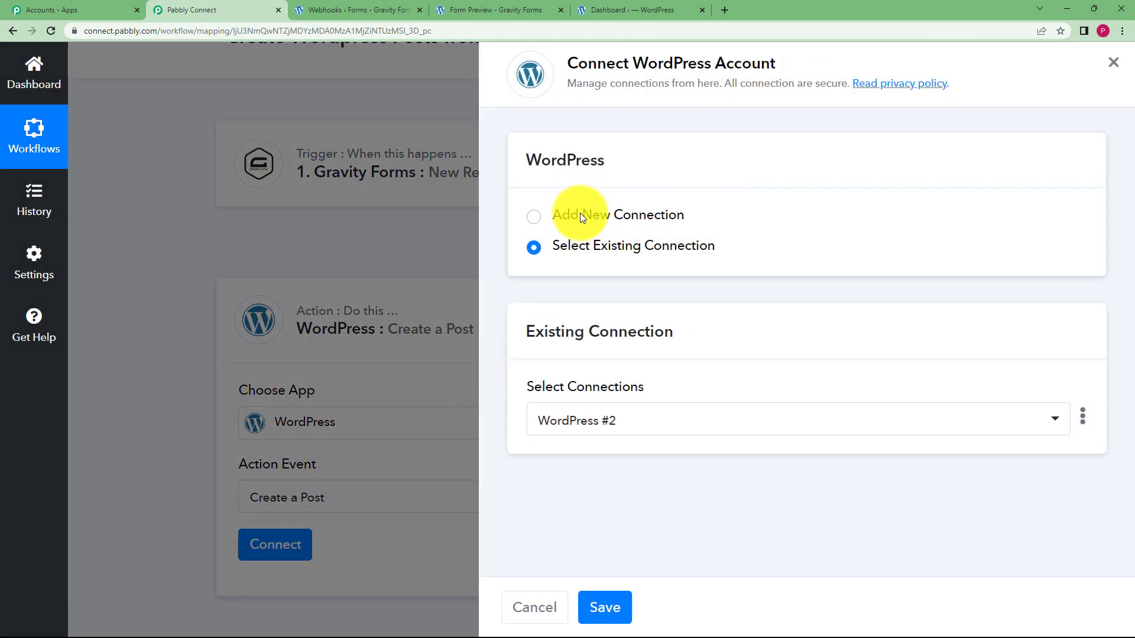
pyautogui.click(580, 216)
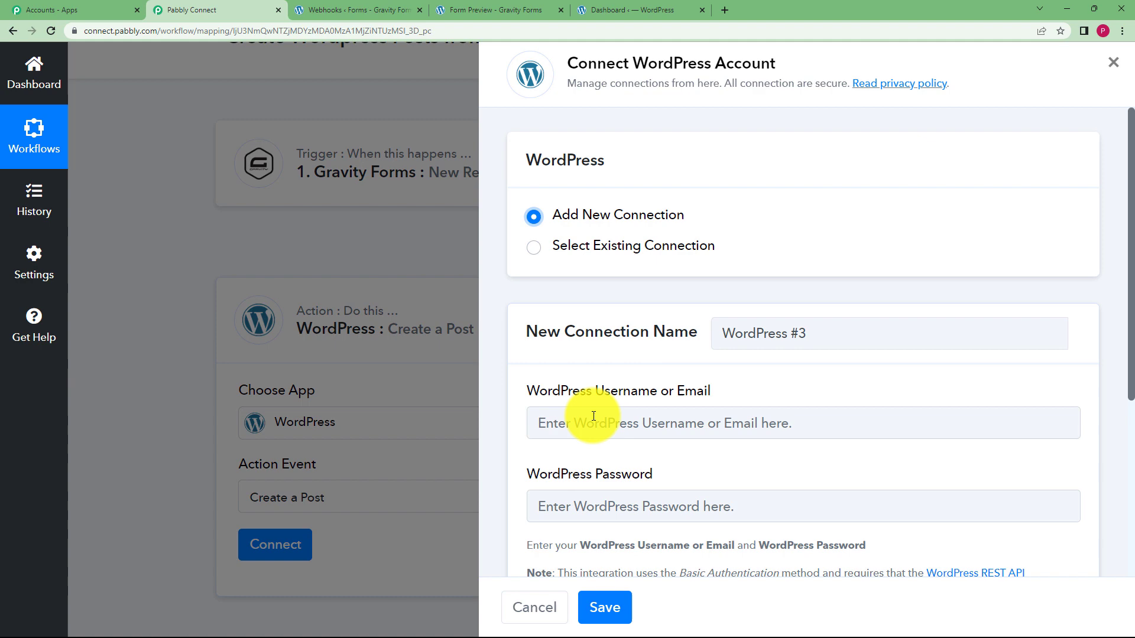
pyautogui.scroll(-3, 580, 413)
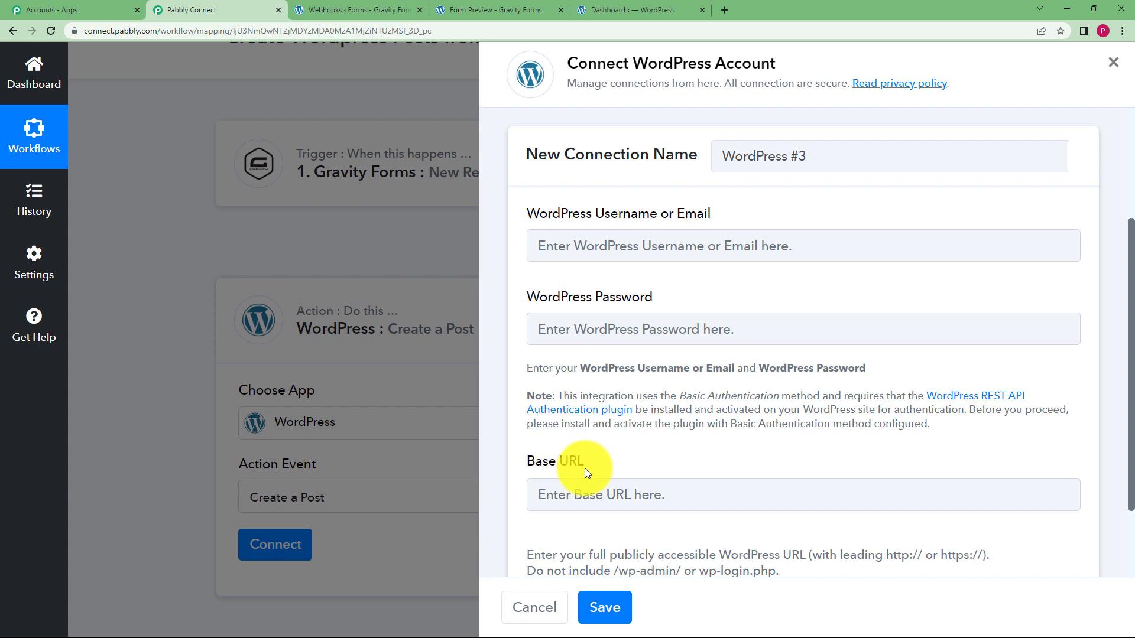
pyautogui.scroll(1, 637, 382)
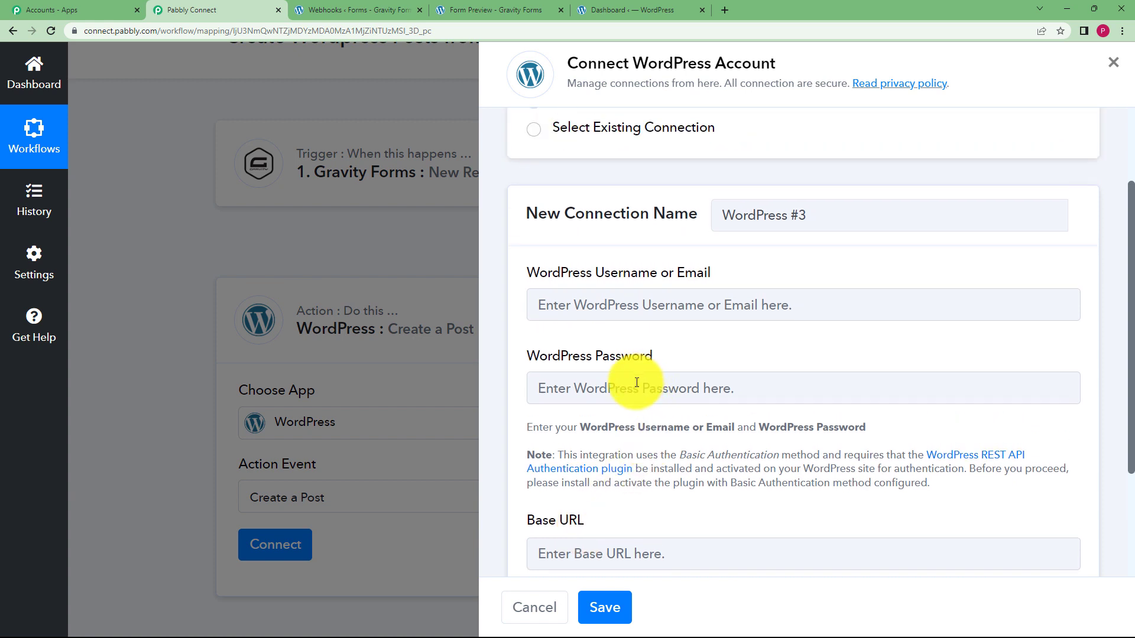
pyautogui.click(713, 316)
pyautogui.click(662, 388)
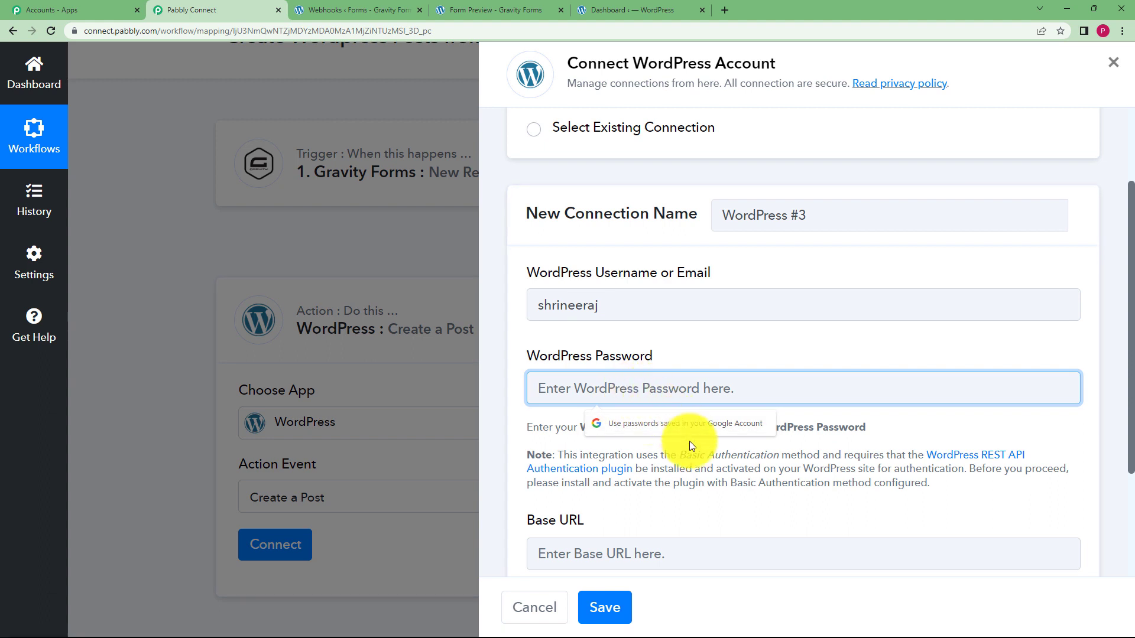
pyautogui.hotkey('ctrl', 'v')
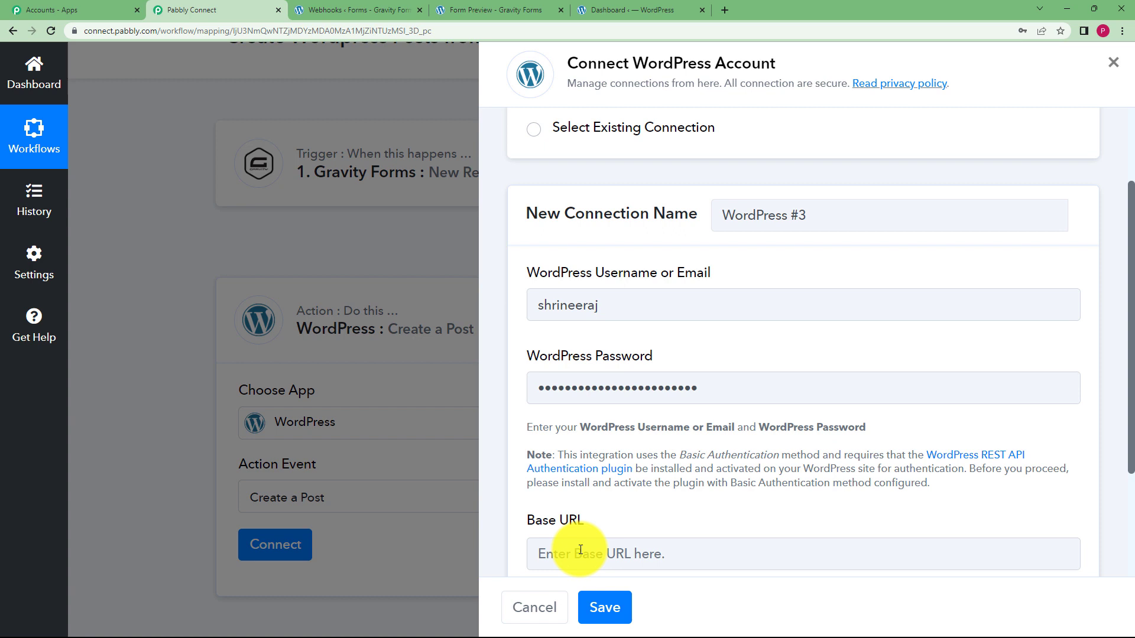
pyautogui.scroll(-3, 598, 503)
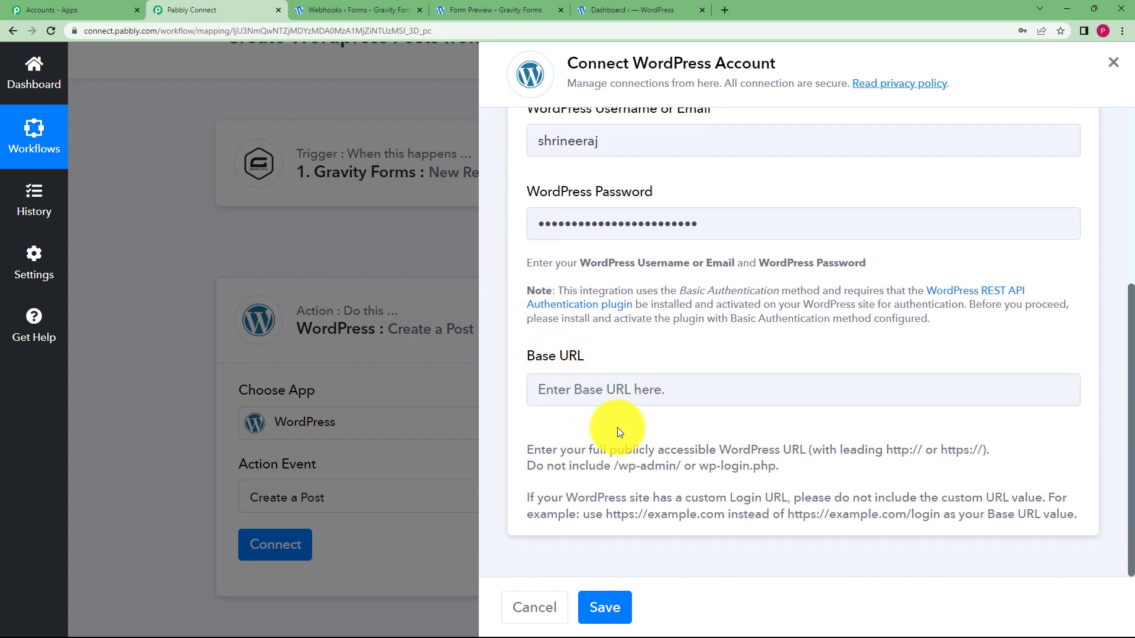
pyautogui.click(627, 390)
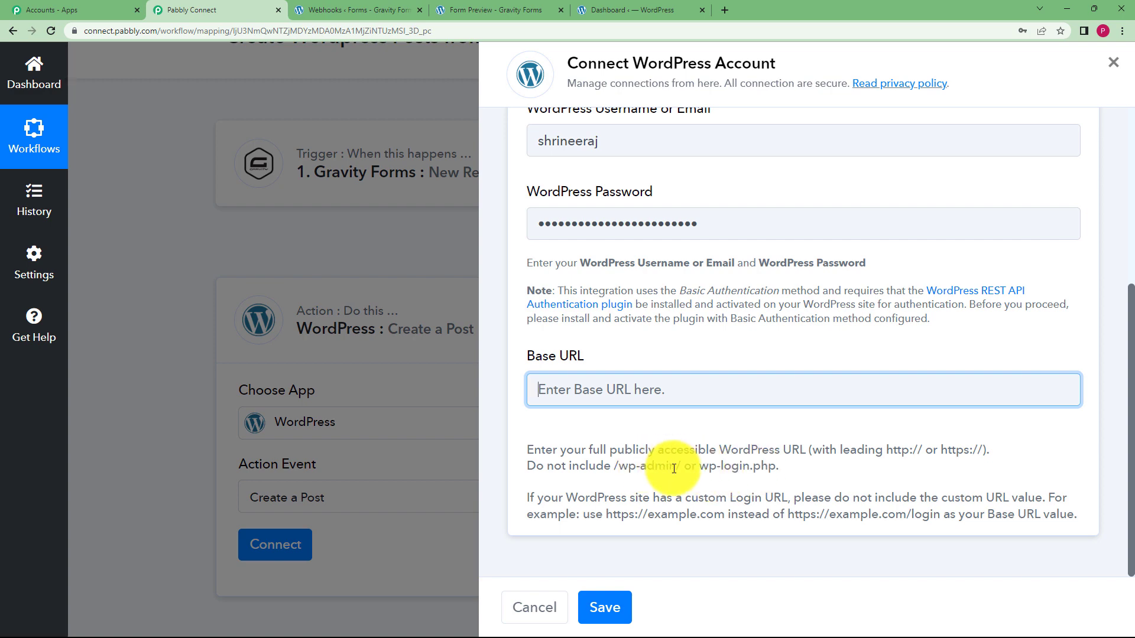
pyautogui.click(603, 7)
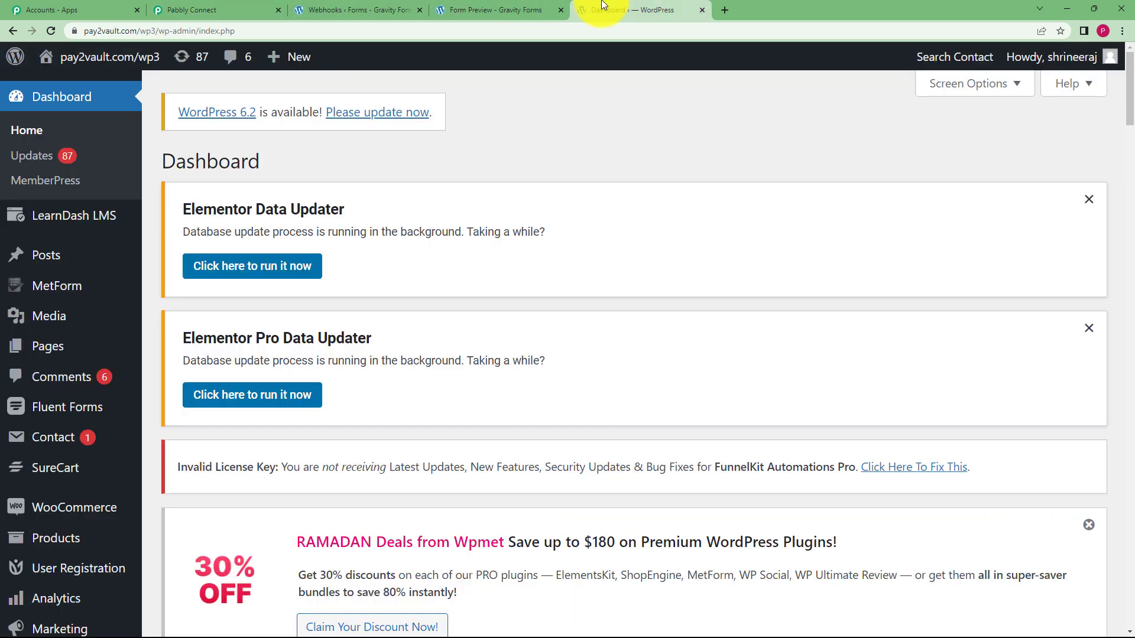
pyautogui.click(165, 30)
pyautogui.click(165, 30)
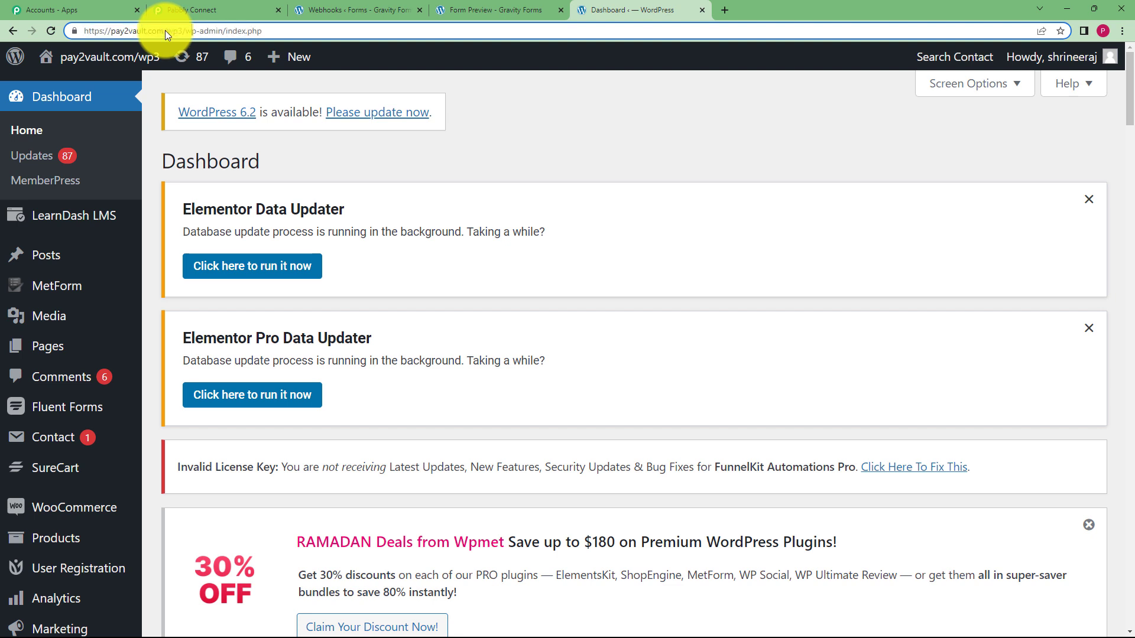
pyautogui.click(83, 30)
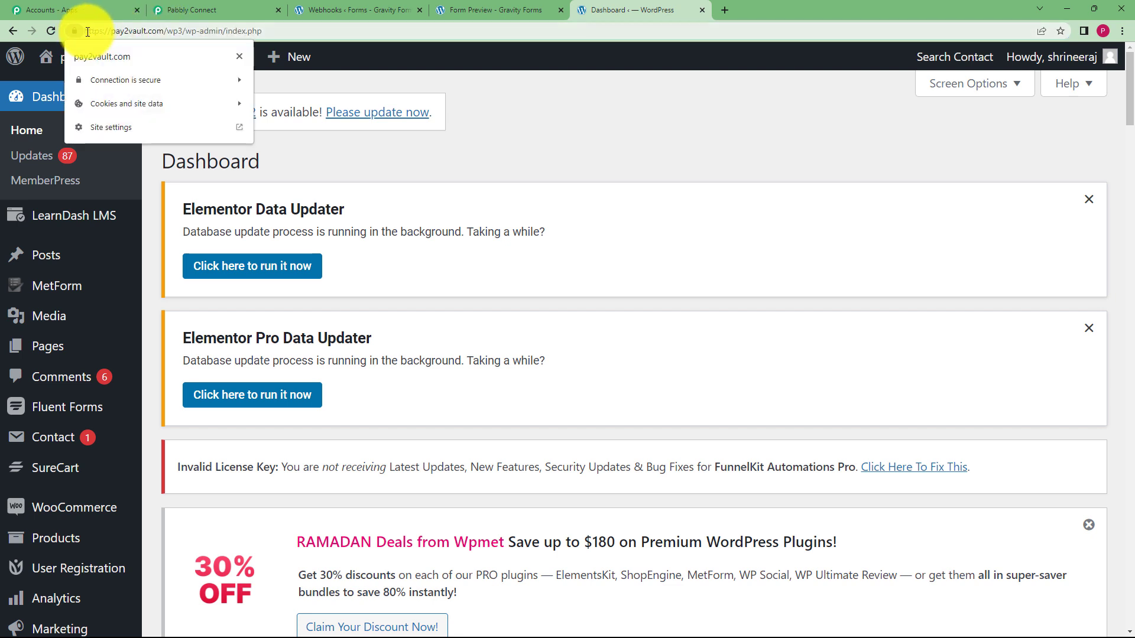
pyautogui.click(86, 32)
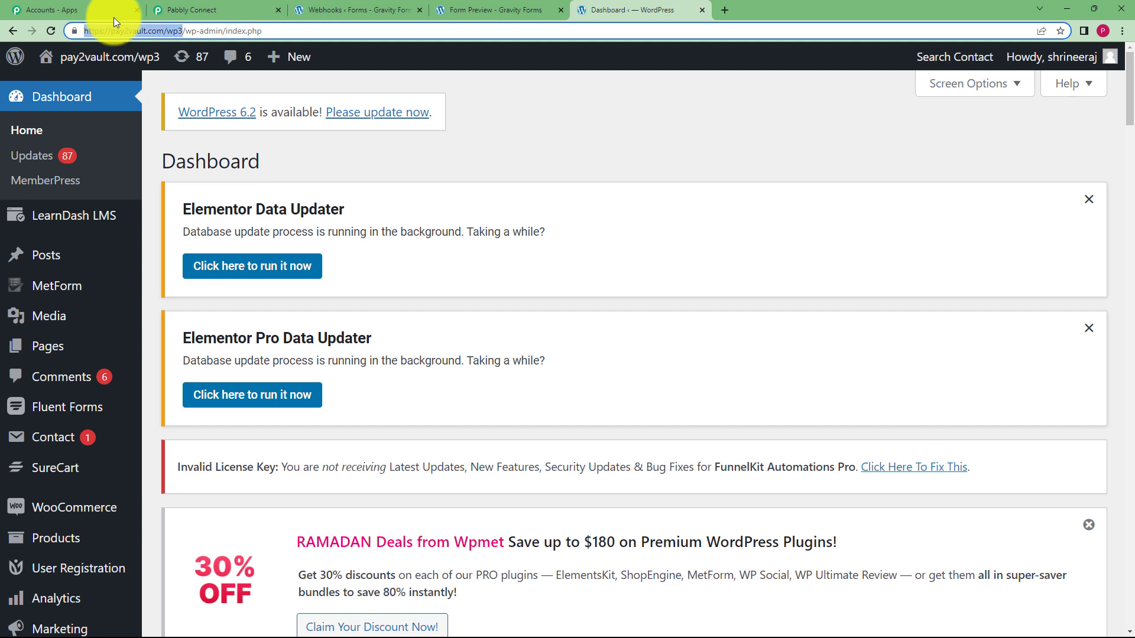
pyautogui.moveTo(114, 16); pyautogui.dragTo(180, 38)
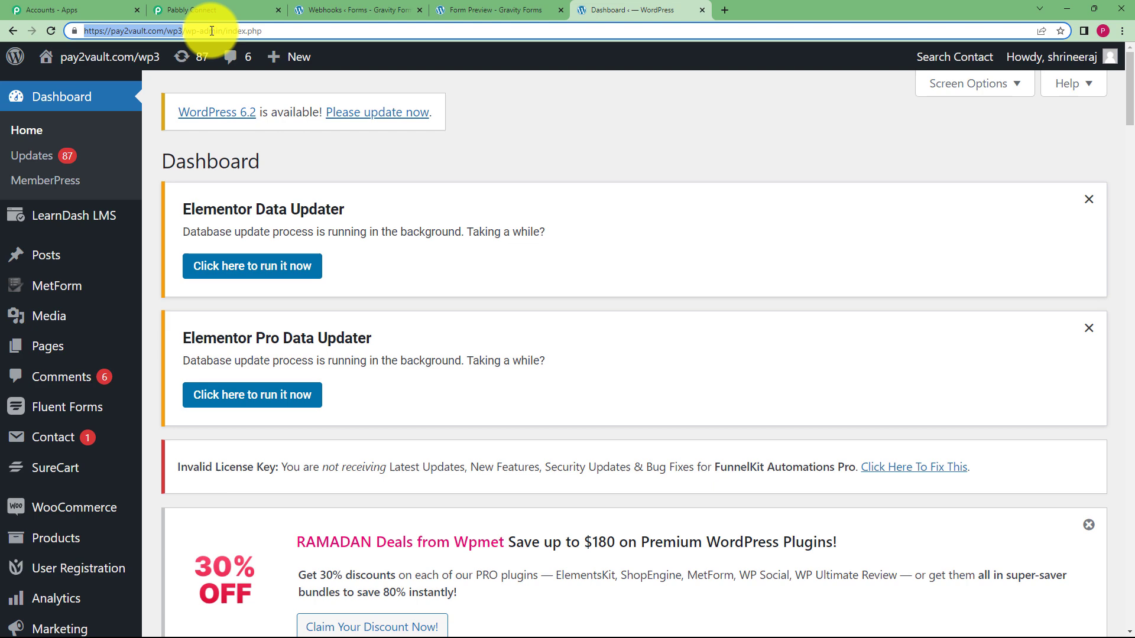
pyautogui.click(248, 10)
pyautogui.click(675, 390)
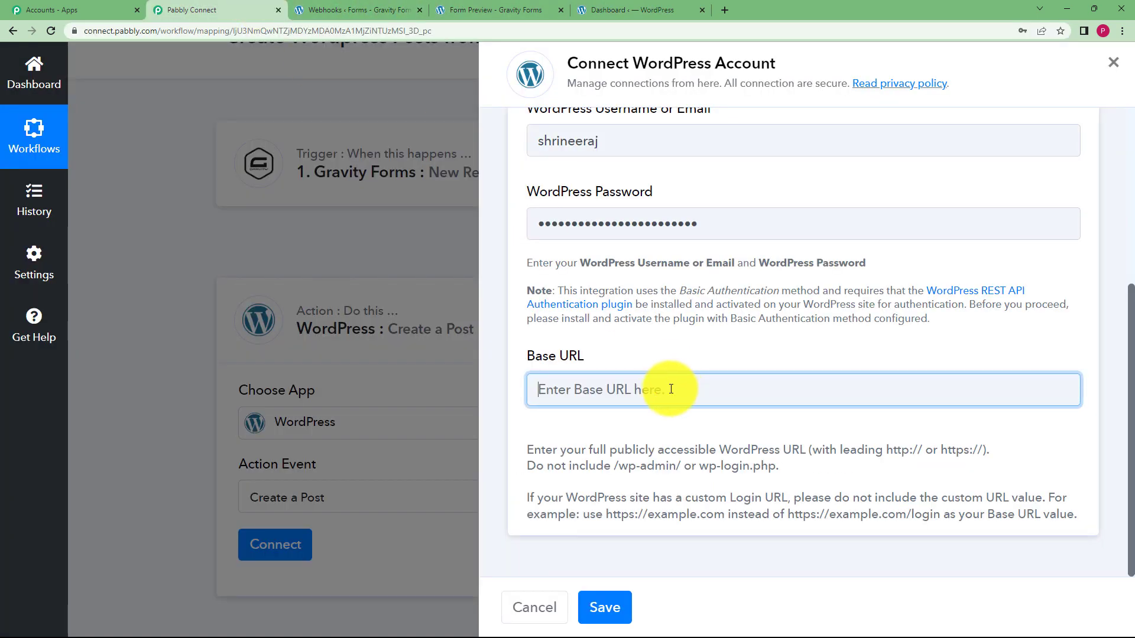
pyautogui.write('https://pay2vault.com/wp3')
pyautogui.click(608, 608)
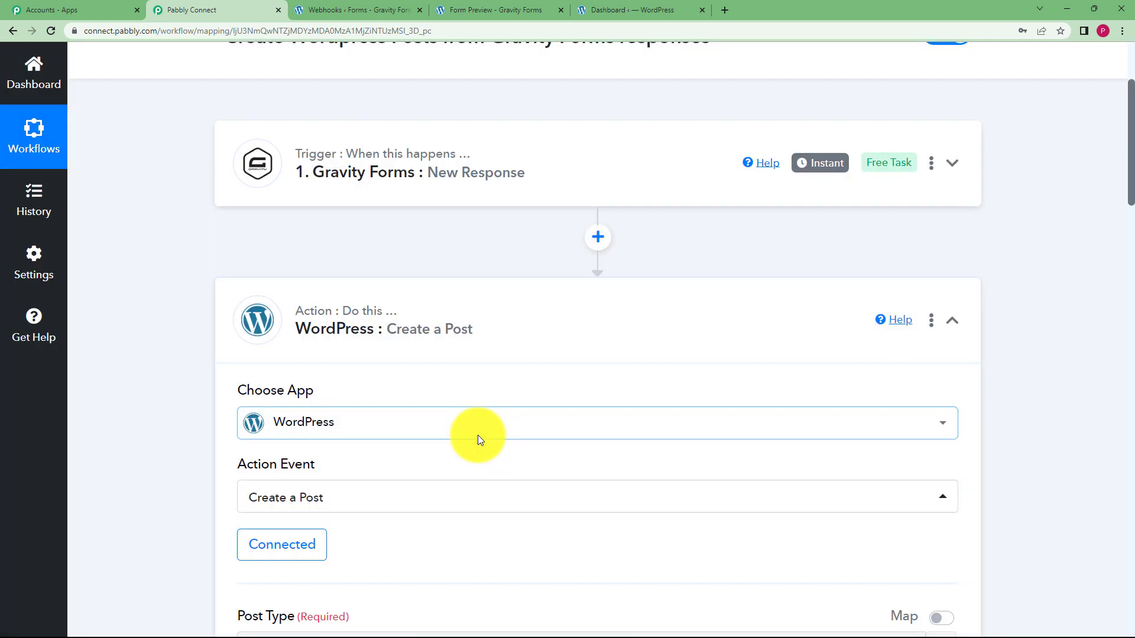
# Keep Posts selected as the Post Type for the new post.
pyautogui.scroll(-5, 188, 435)
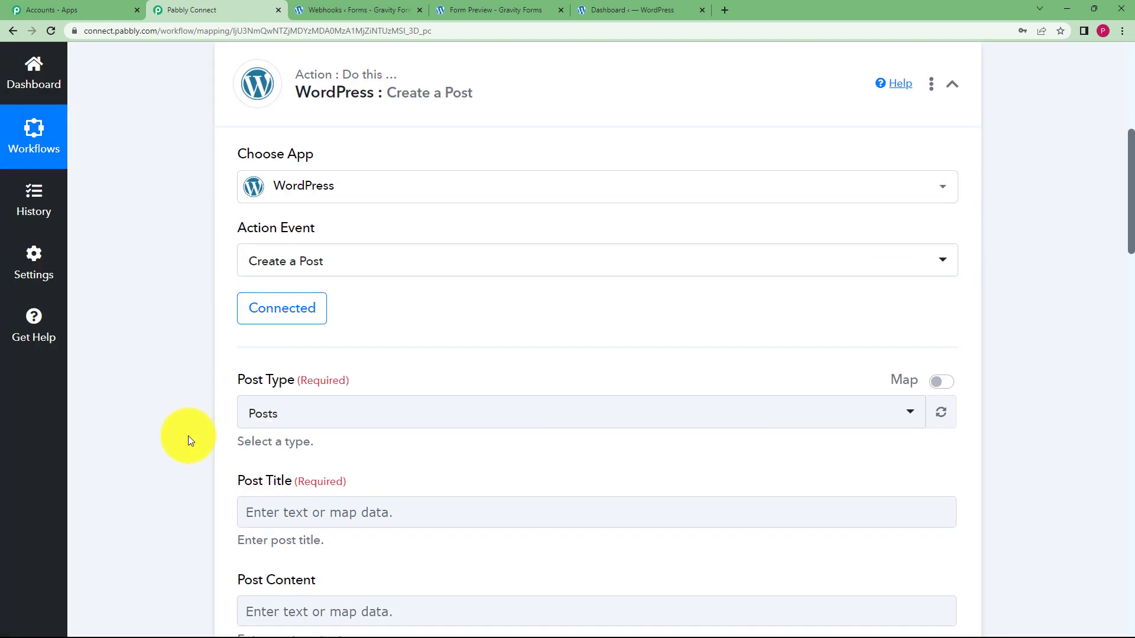
pyautogui.scroll(-1, 271, 354)
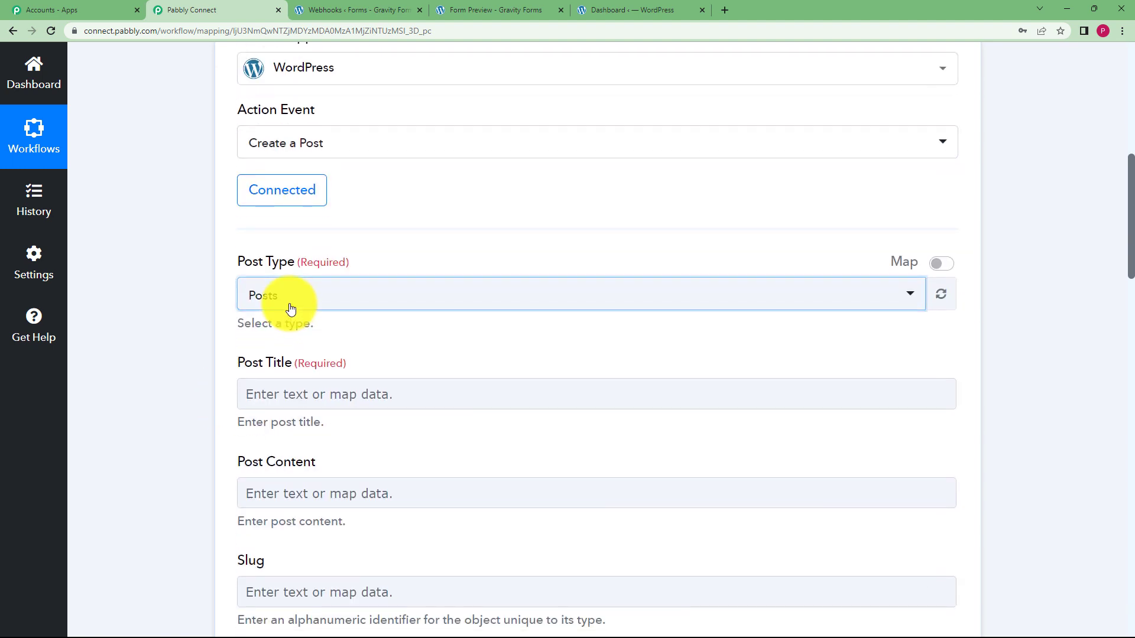
pyautogui.click(286, 304)
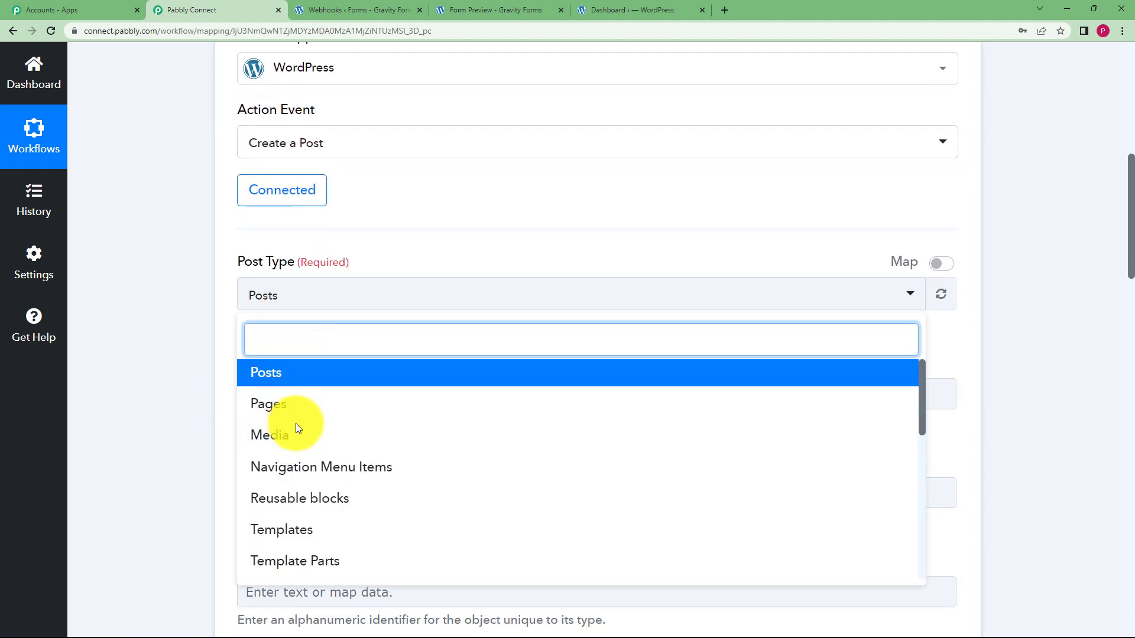
pyautogui.click(304, 372)
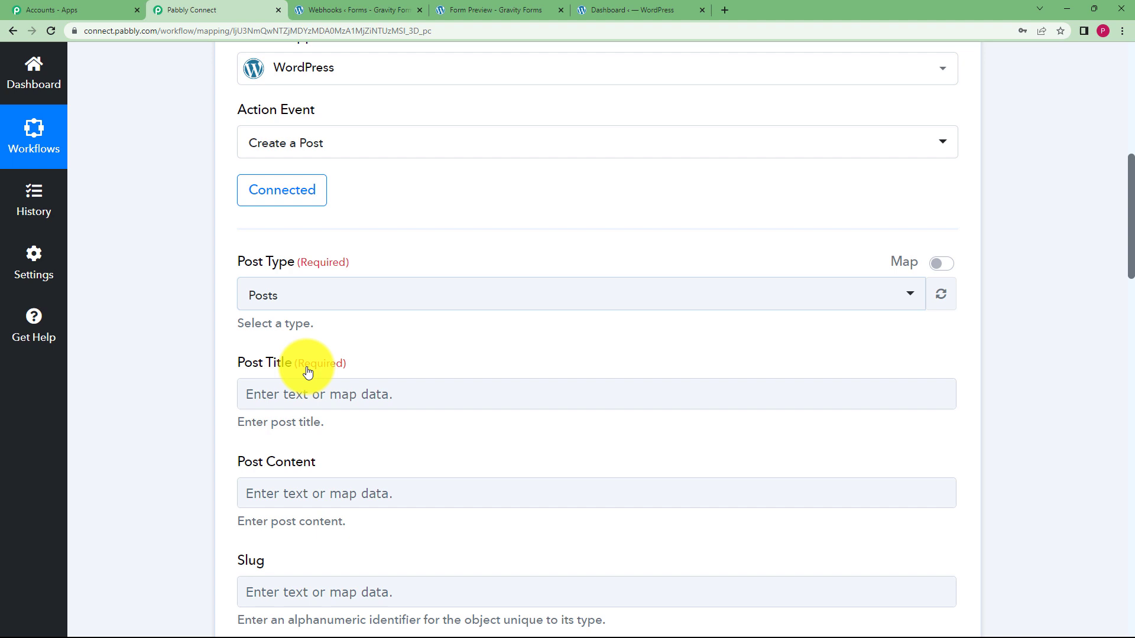
pyautogui.scroll(-3, 253, 179)
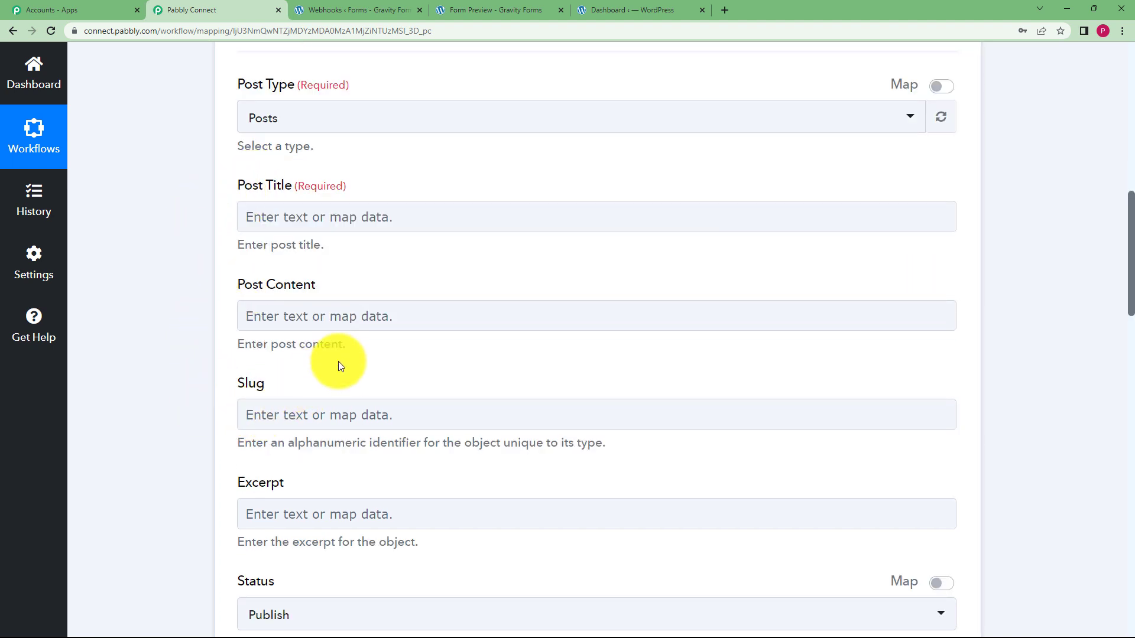
# Map Post Title to the Gravity Forms response field '1. 4 : Healthy Diet'.
pyautogui.click(301, 218)
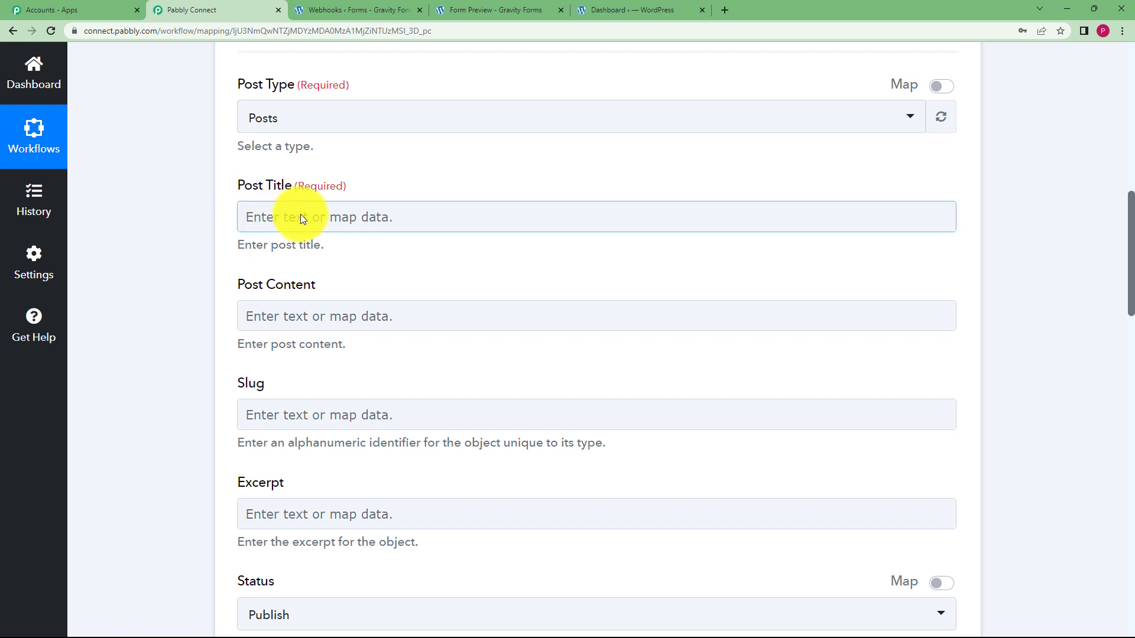
pyautogui.click(338, 225)
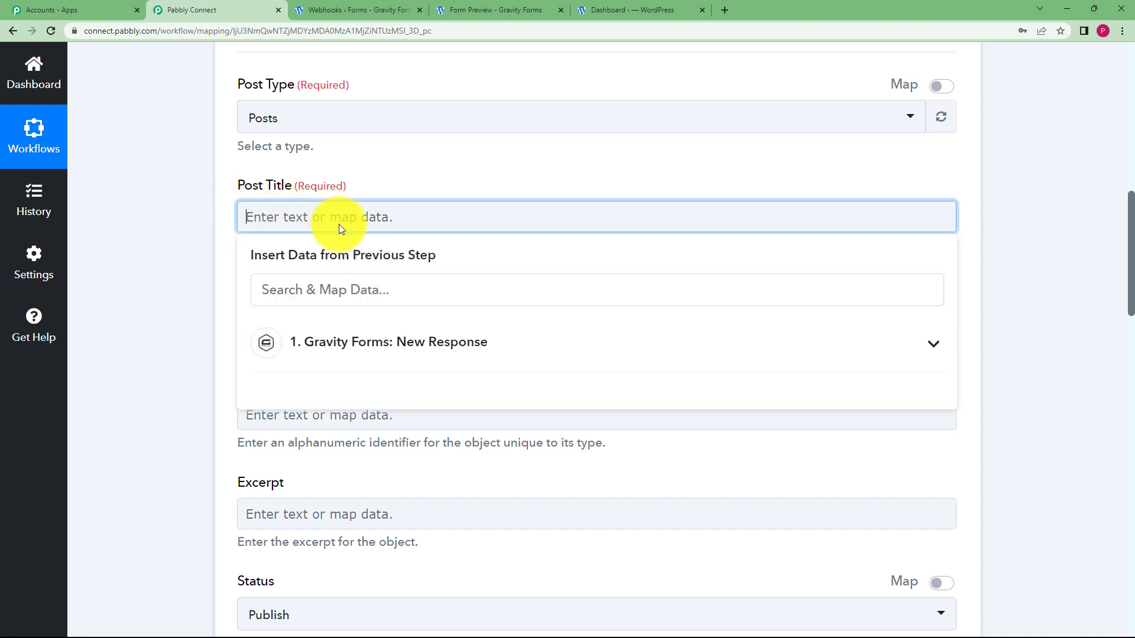
pyautogui.click(187, 257)
pyautogui.scroll(1, 186, 258)
pyautogui.scroll(8, 184, 257)
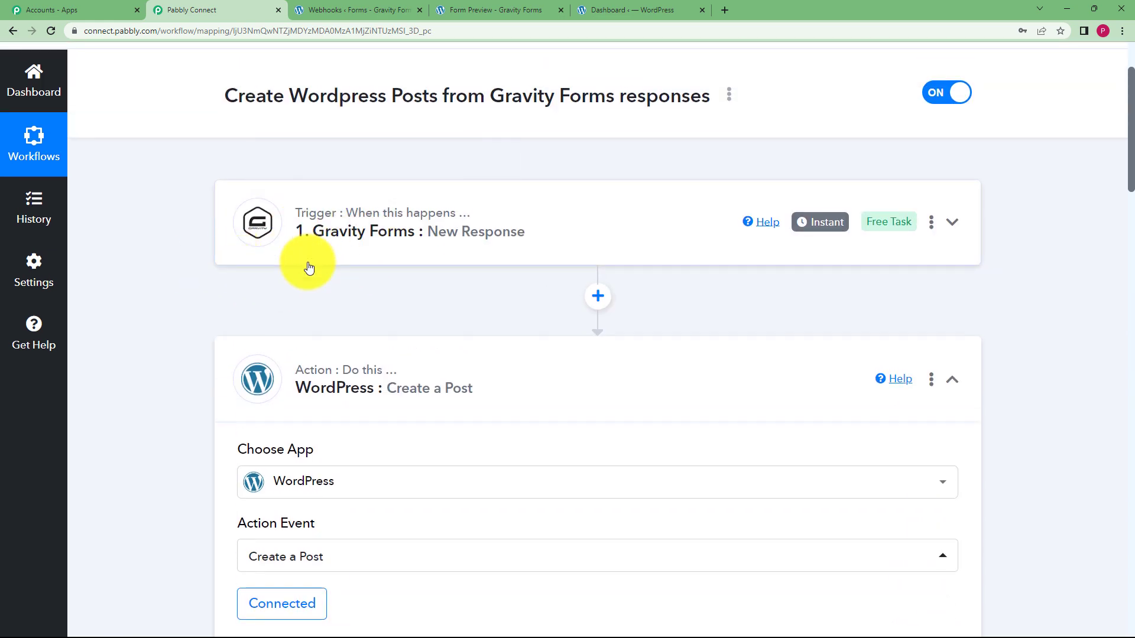
pyautogui.scroll(-6, 185, 330)
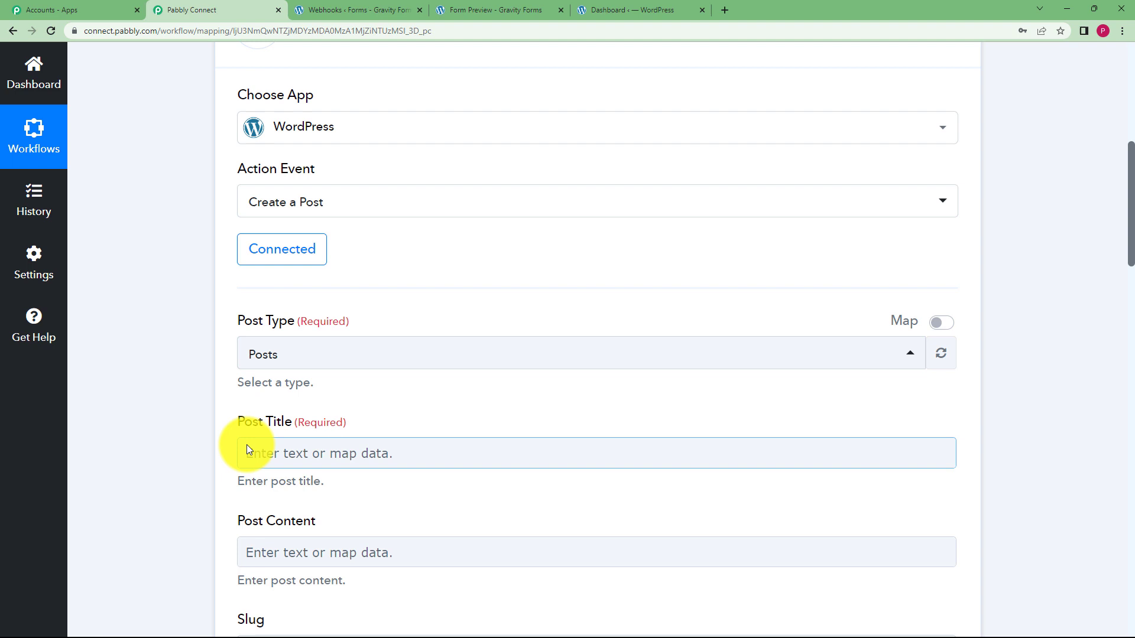
pyautogui.scroll(-3, 246, 532)
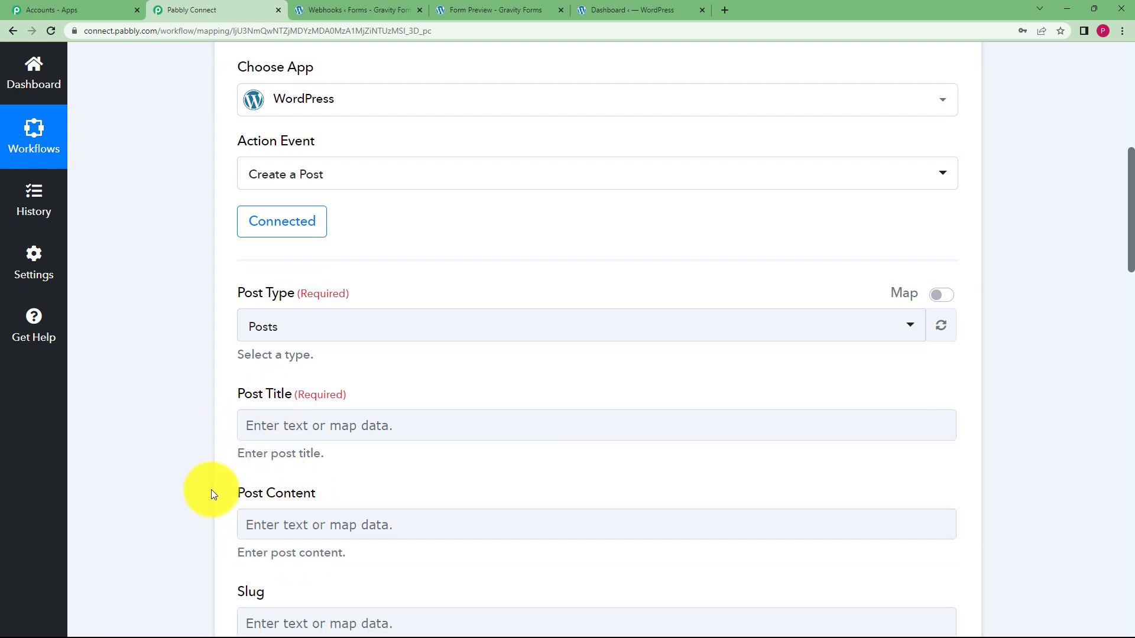
pyautogui.click(261, 281)
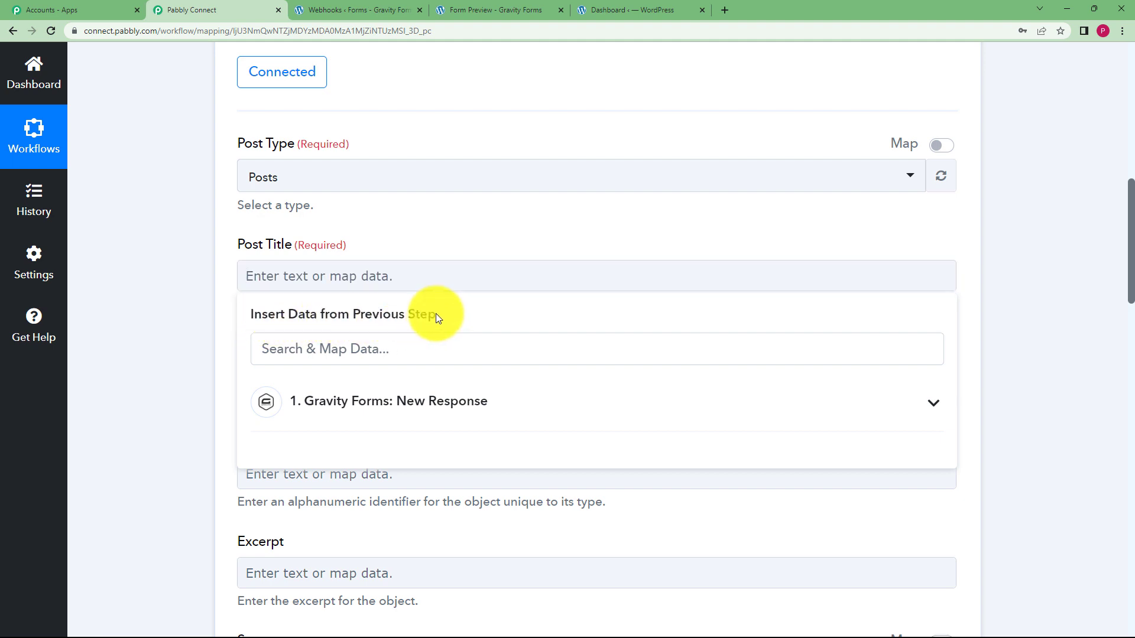
pyautogui.click(278, 319)
pyautogui.click(286, 289)
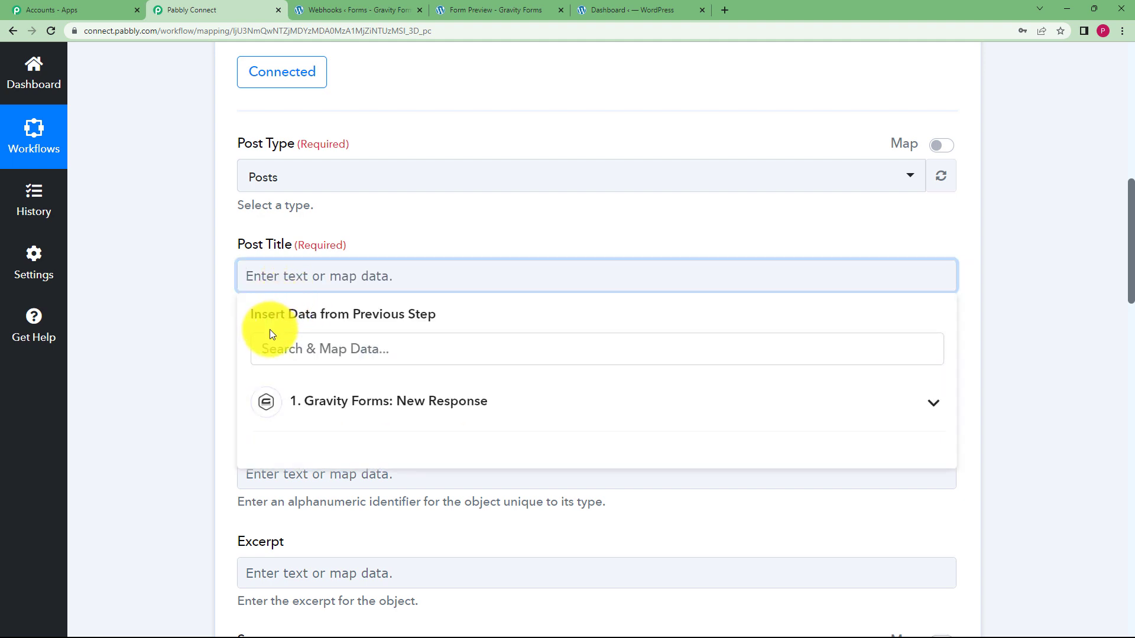
pyautogui.click(404, 407)
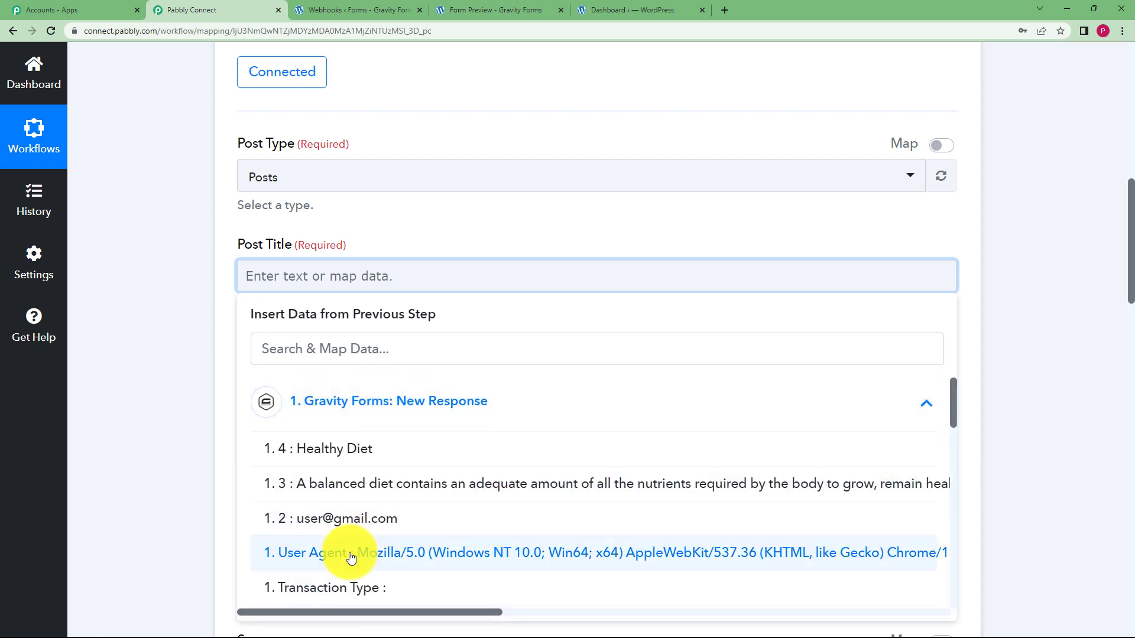
pyautogui.click(317, 457)
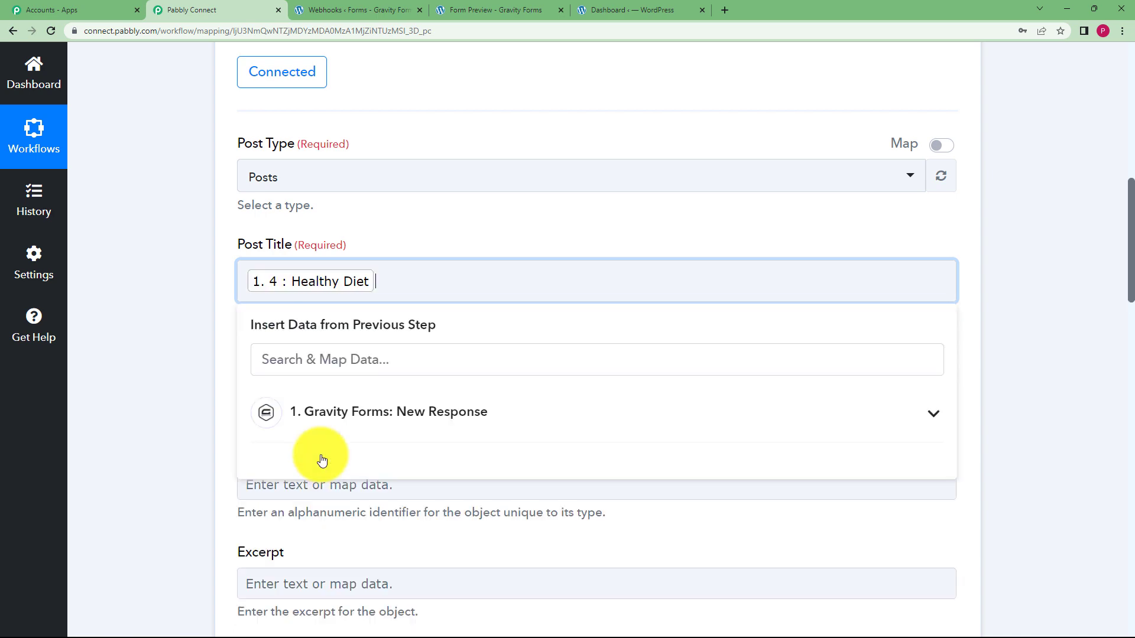
pyautogui.click(211, 335)
# Insert the form's balanced-diet essay field 1. 3 into Post Content.
pyautogui.click(292, 378)
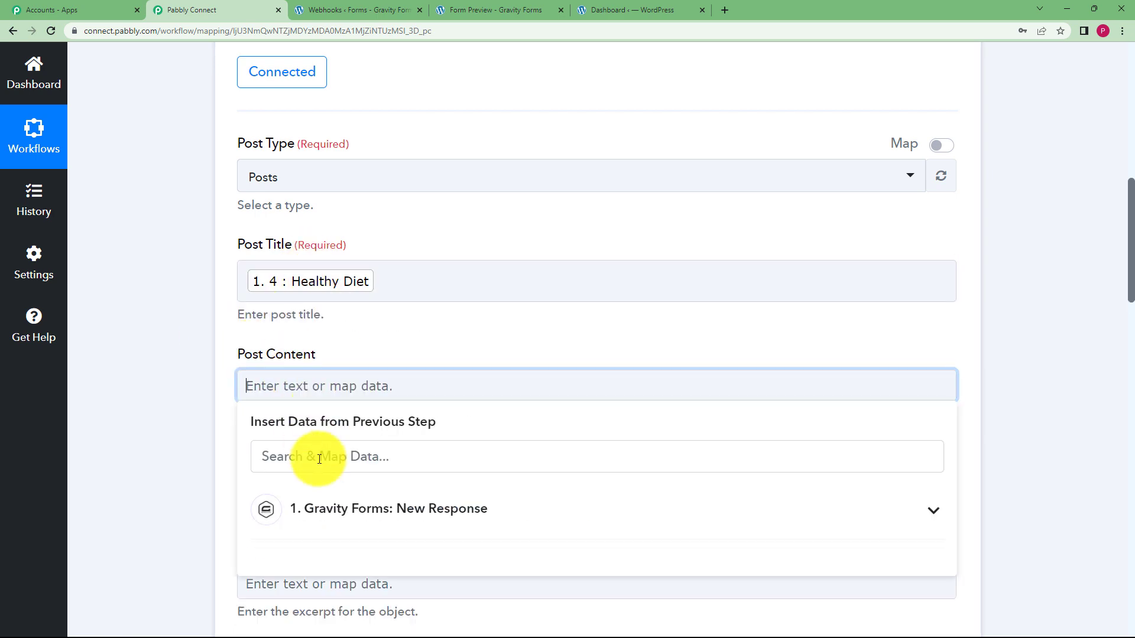
pyautogui.click(260, 493)
pyautogui.scroll(-3, 250, 482)
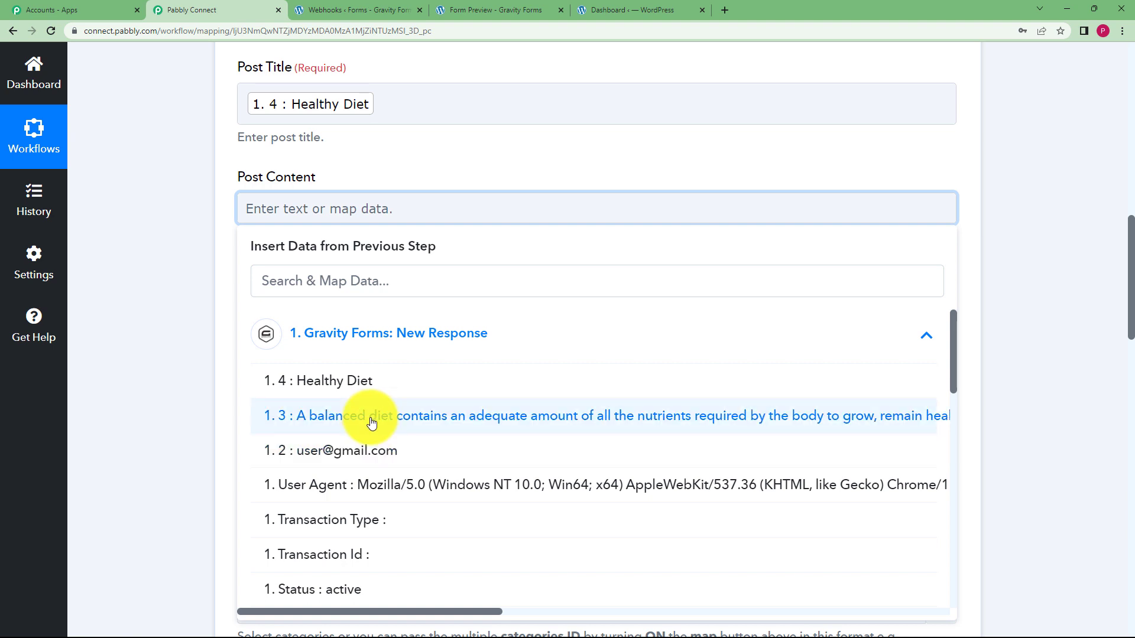
pyautogui.click(371, 423)
pyautogui.click(214, 313)
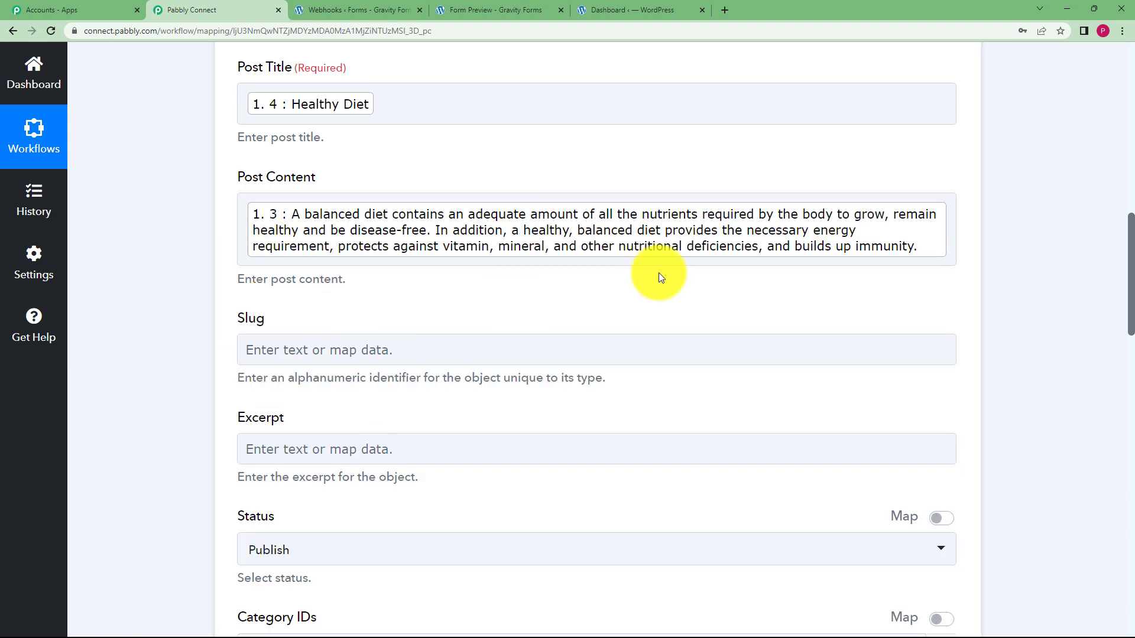
# Add a new line 'By:' followed by the 1. 1.3 Demo and 1. 1.6 User name fields.
pyautogui.click(948, 253)
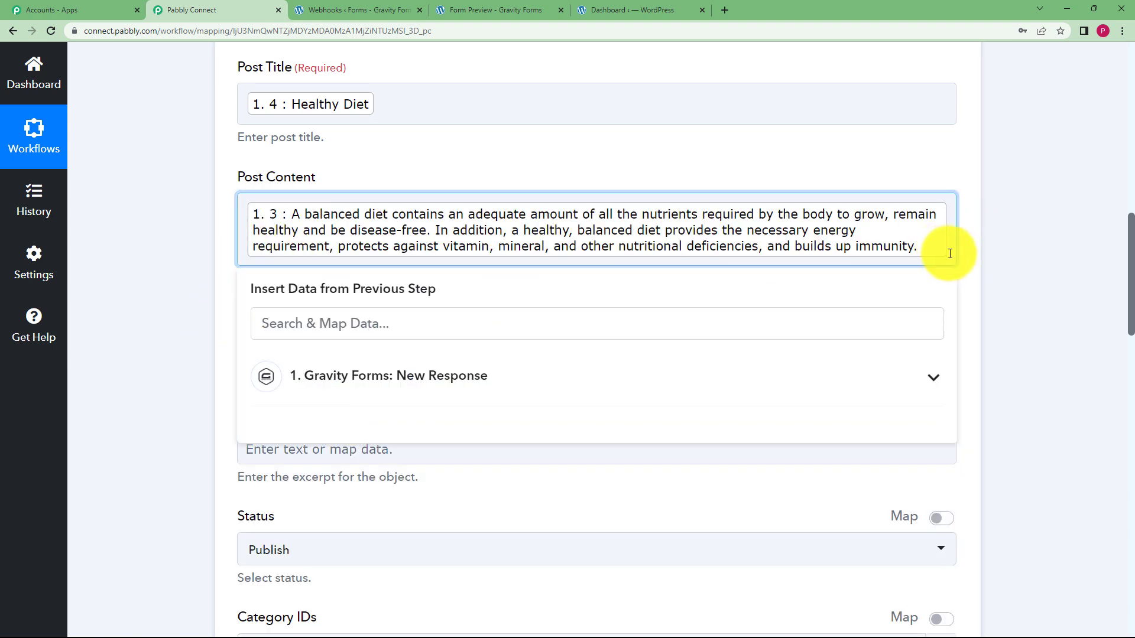
pyautogui.write('\\nBy:')
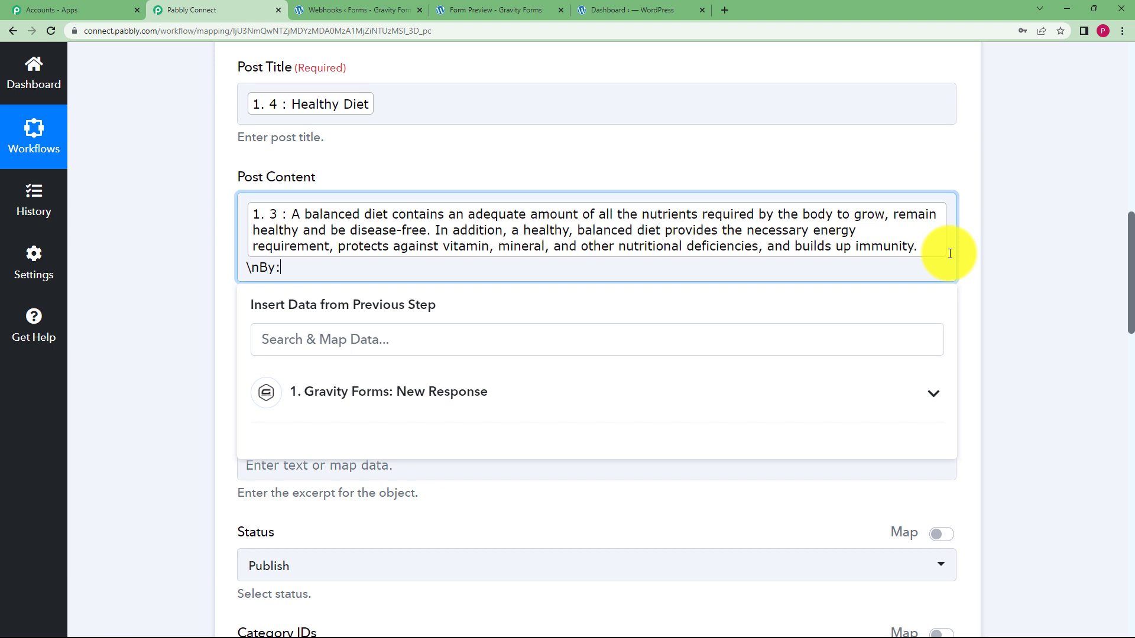
pyautogui.click(497, 408)
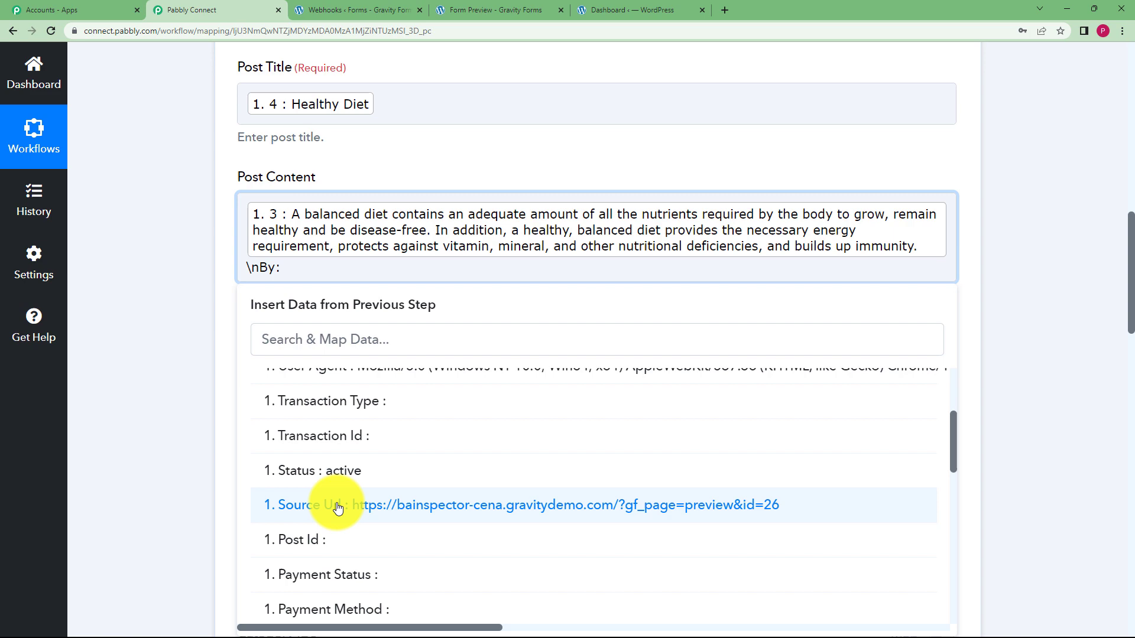
pyautogui.scroll(-10, 337, 508)
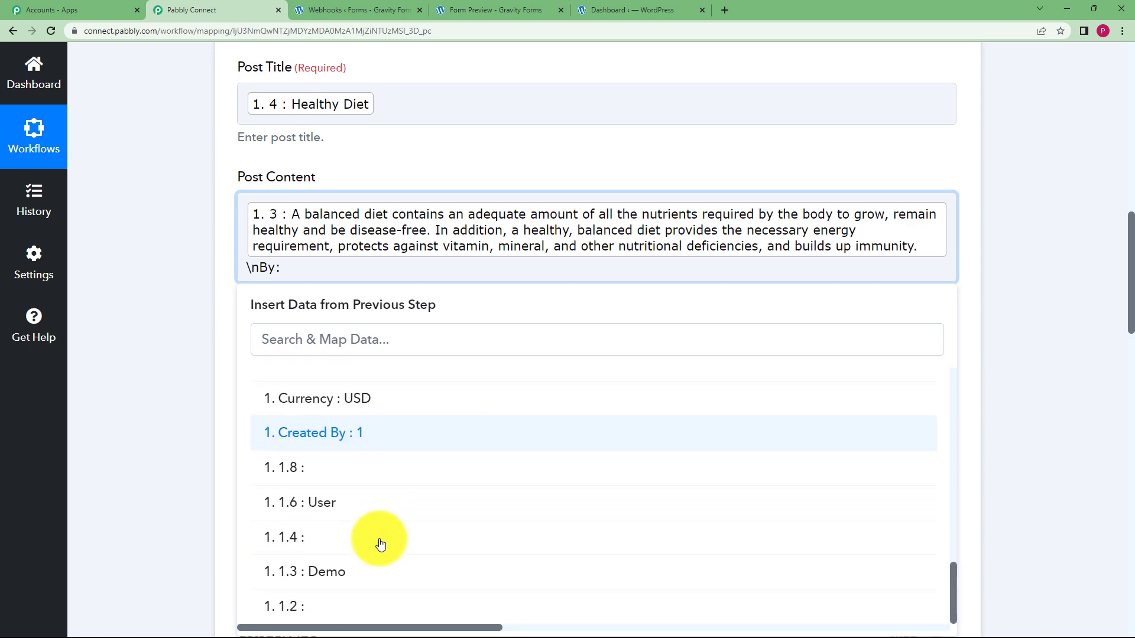
pyautogui.click(383, 570)
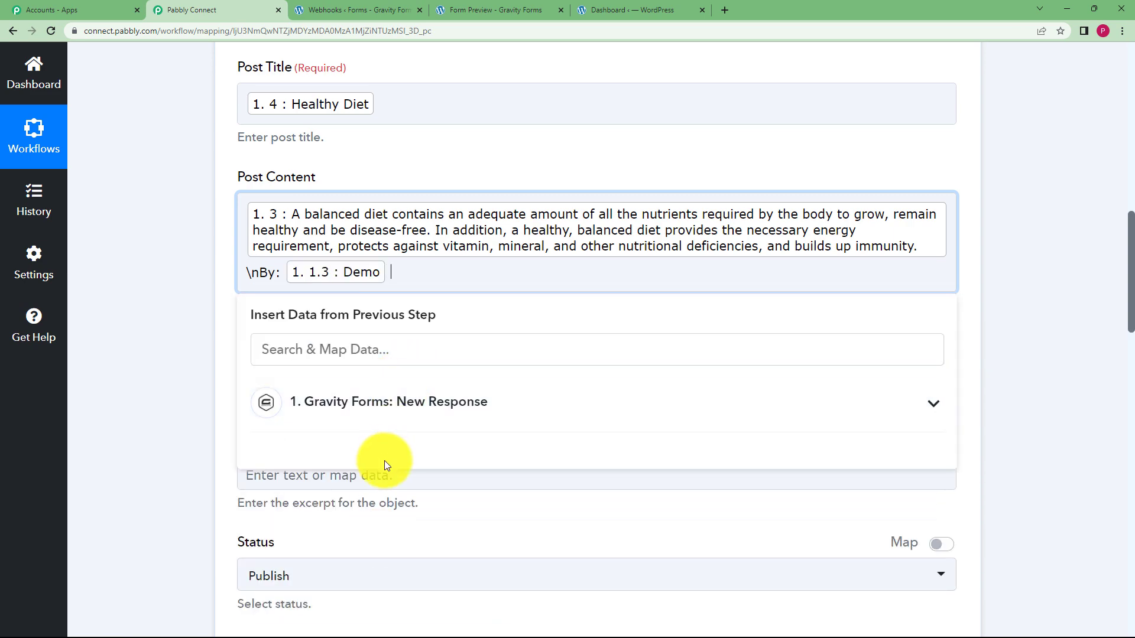
pyautogui.click(384, 421)
pyautogui.scroll(-10, 381, 449)
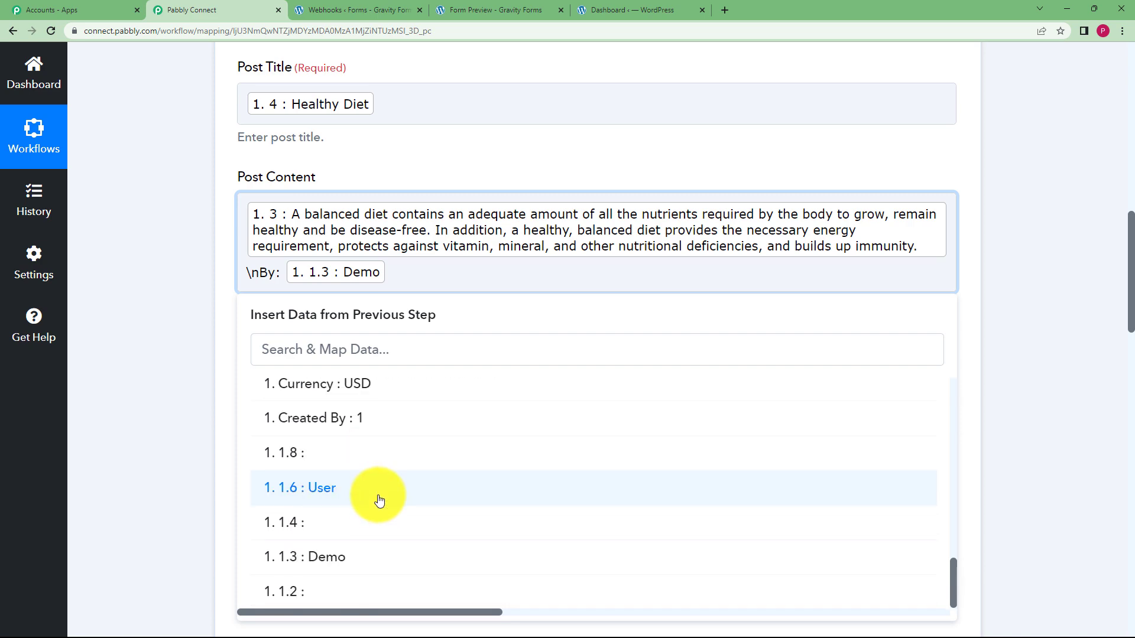
pyautogui.click(384, 486)
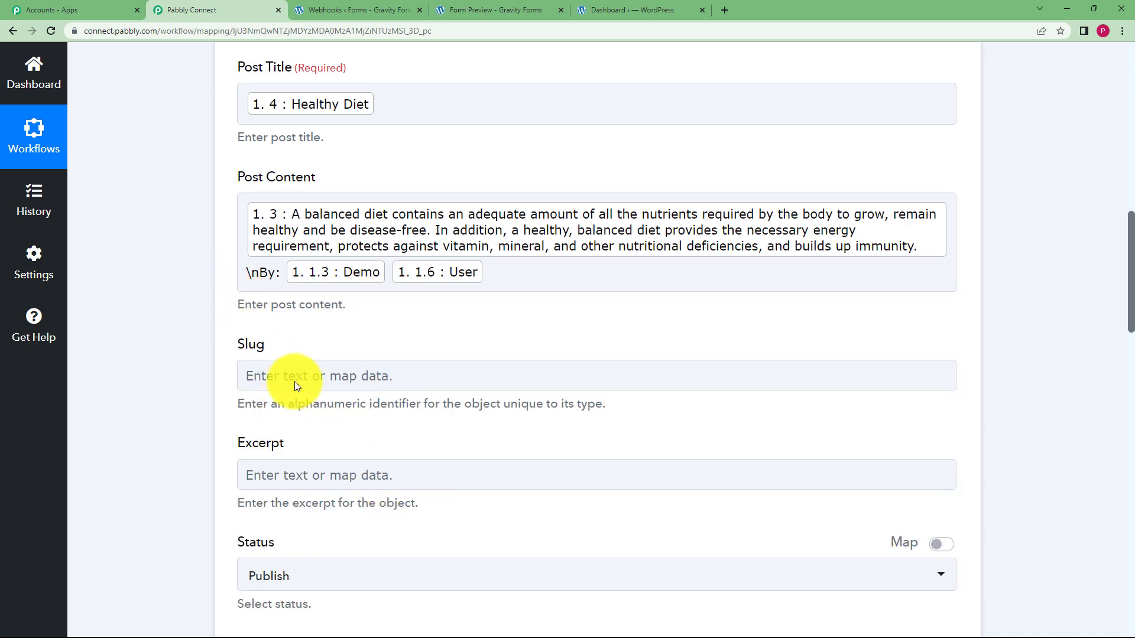
# Save and send a test request, creating post 59372 with slug healthy-diet-3, status publish.
pyautogui.click(247, 467)
pyautogui.scroll(-4, 247, 462)
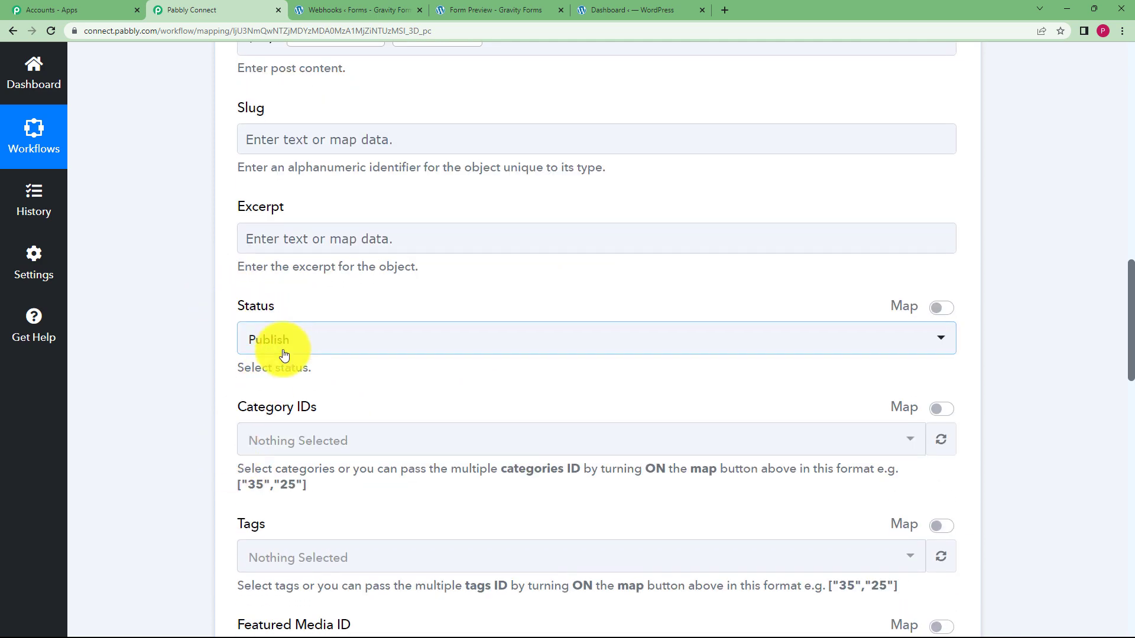
pyautogui.scroll(-7, 186, 393)
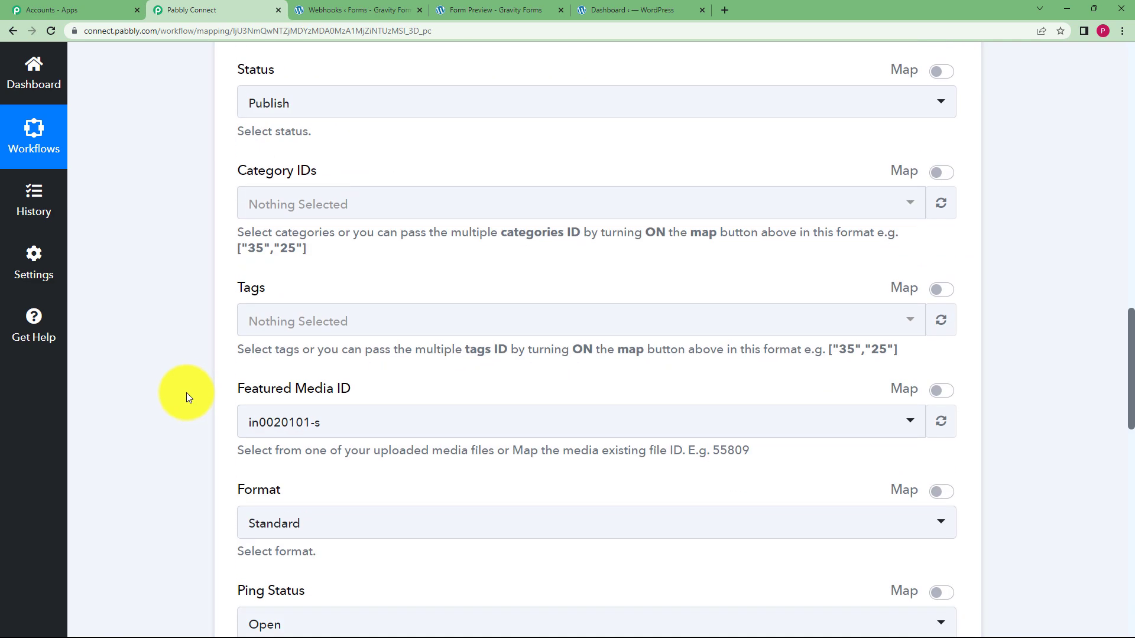
pyautogui.scroll(-7, 187, 392)
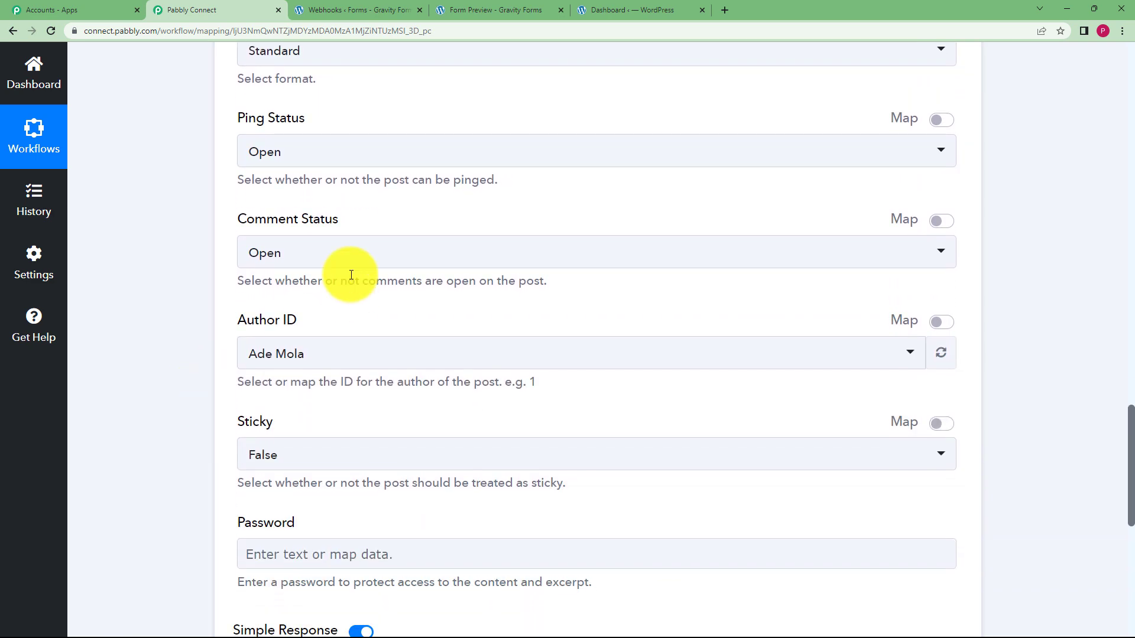
pyautogui.scroll(-2, 286, 353)
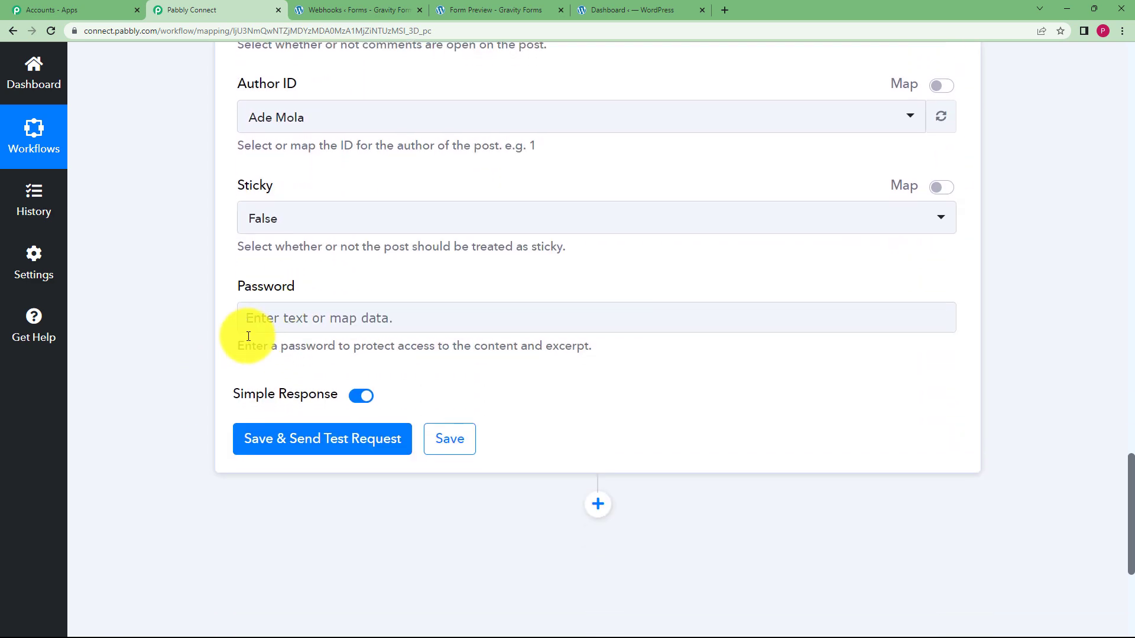
pyautogui.click(320, 438)
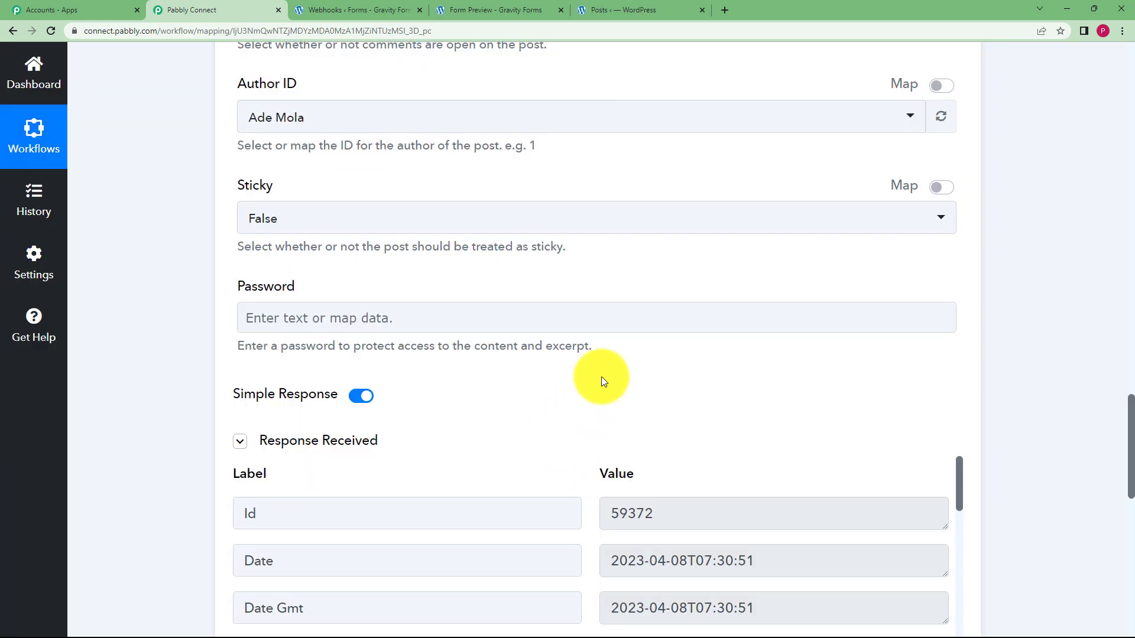
pyautogui.scroll(-8, 145, 417)
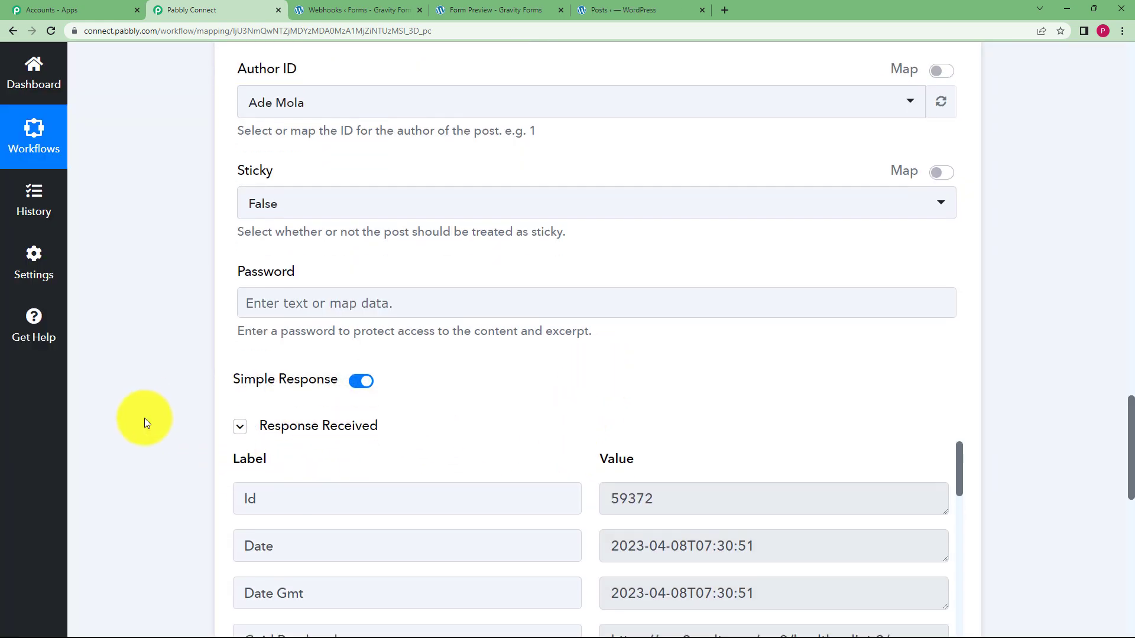
pyautogui.scroll(-2, 204, 410)
pyautogui.scroll(3, 212, 415)
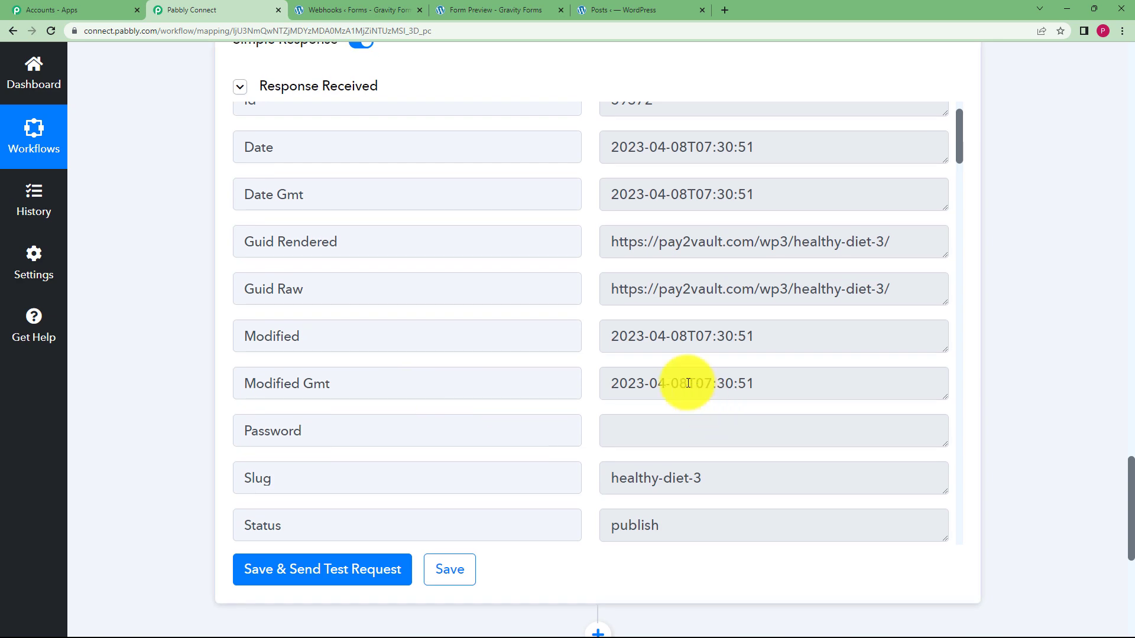
pyautogui.scroll(1, 665, 370)
# Save the workflow, dismiss the save-password prompt and confirm the Healthy Diet post in WordPress.
pyautogui.click(463, 571)
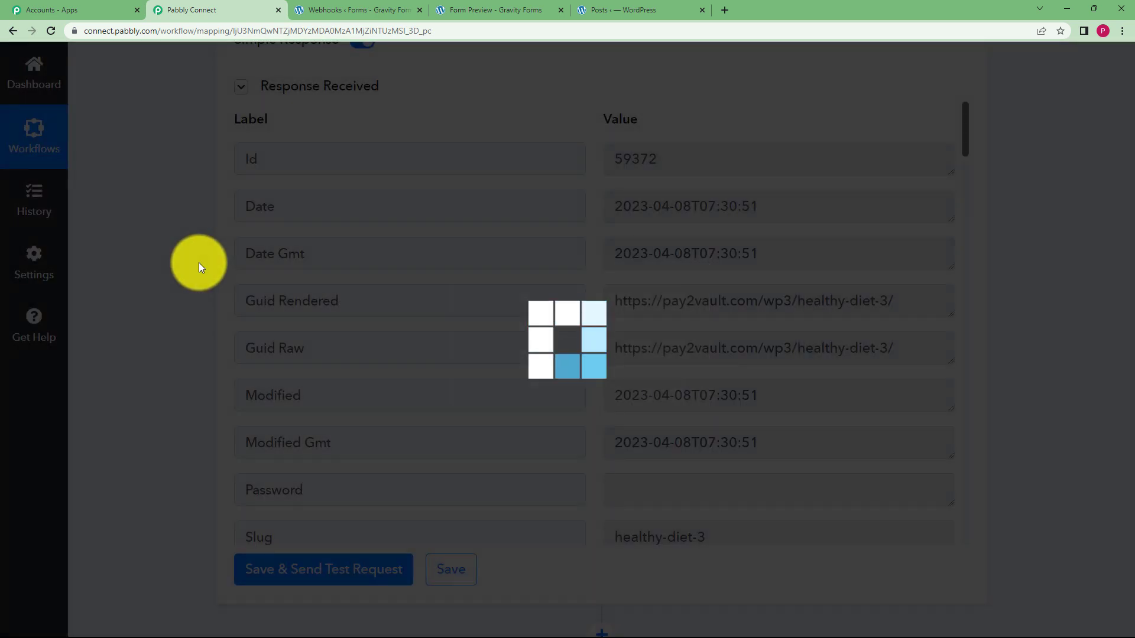
pyautogui.scroll(15, 199, 263)
pyautogui.scroll(20, 201, 261)
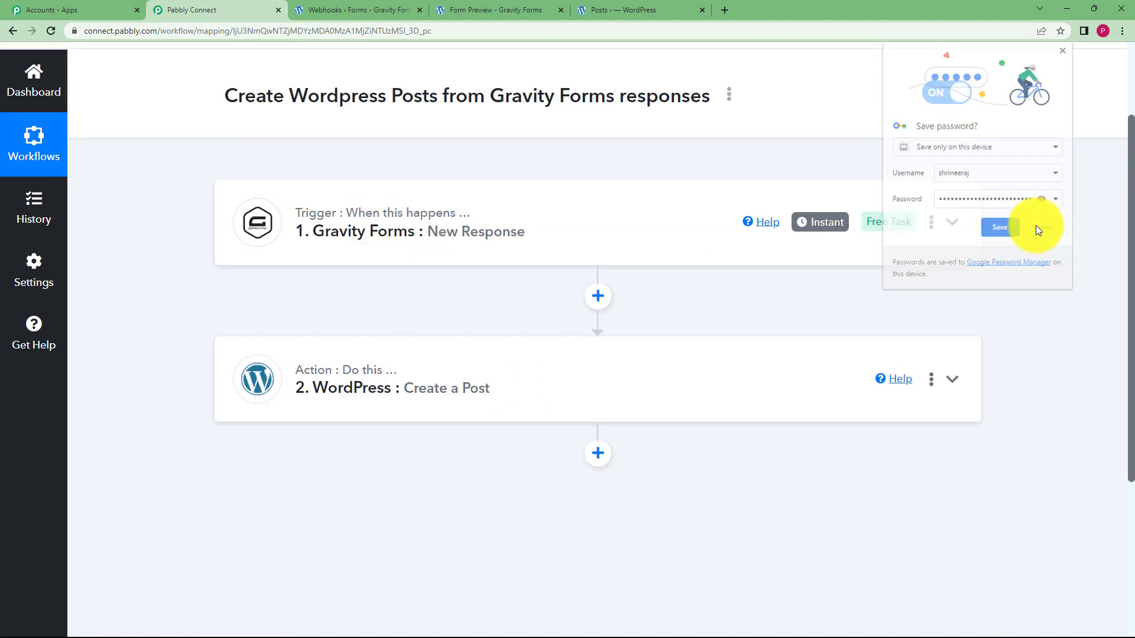
pyautogui.click(1041, 225)
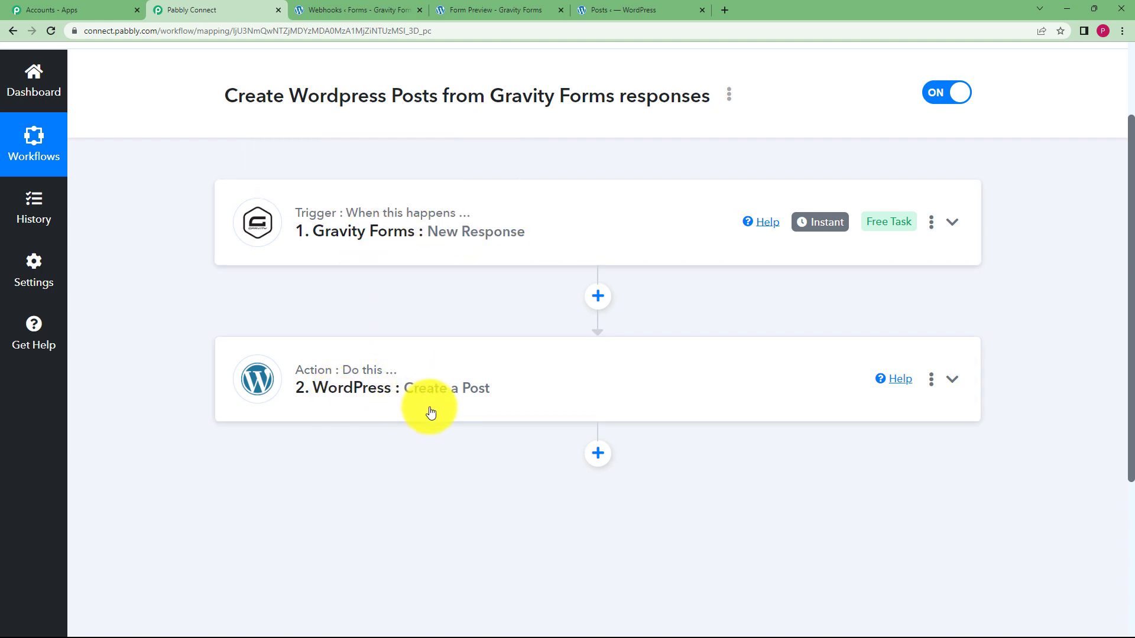
pyautogui.click(622, 13)
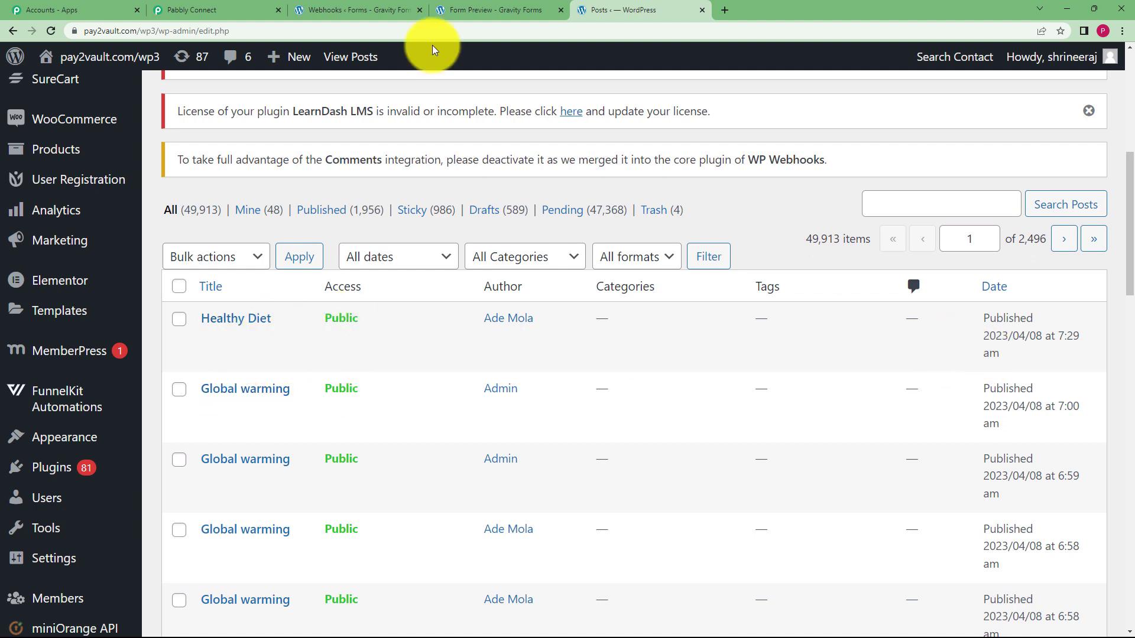
pyautogui.click(189, 10)
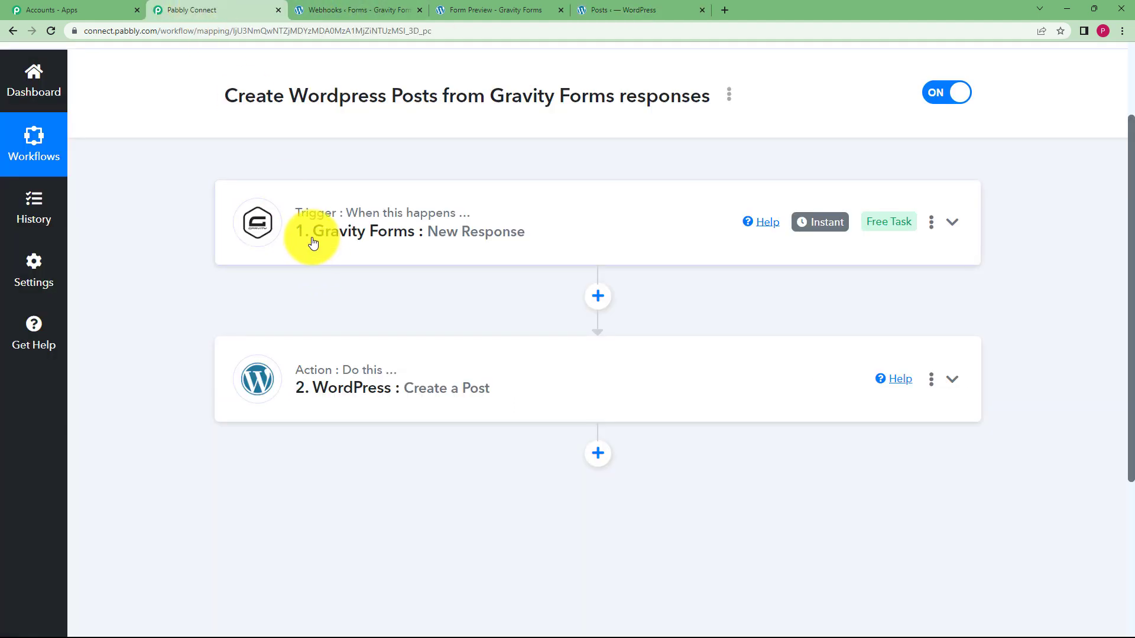